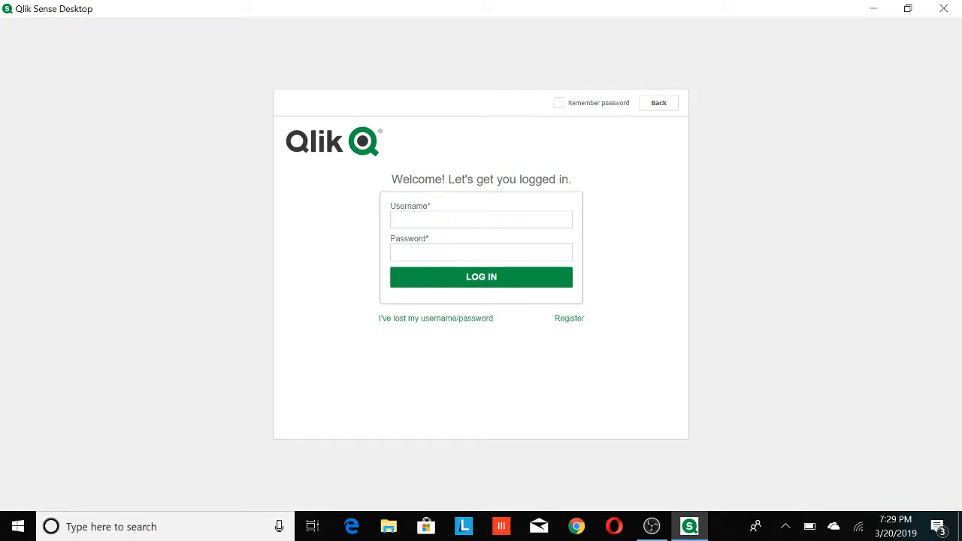
- Enter the account username in the login form, replacing the mistyped first attempt
{"action": "type", "text": "q"}
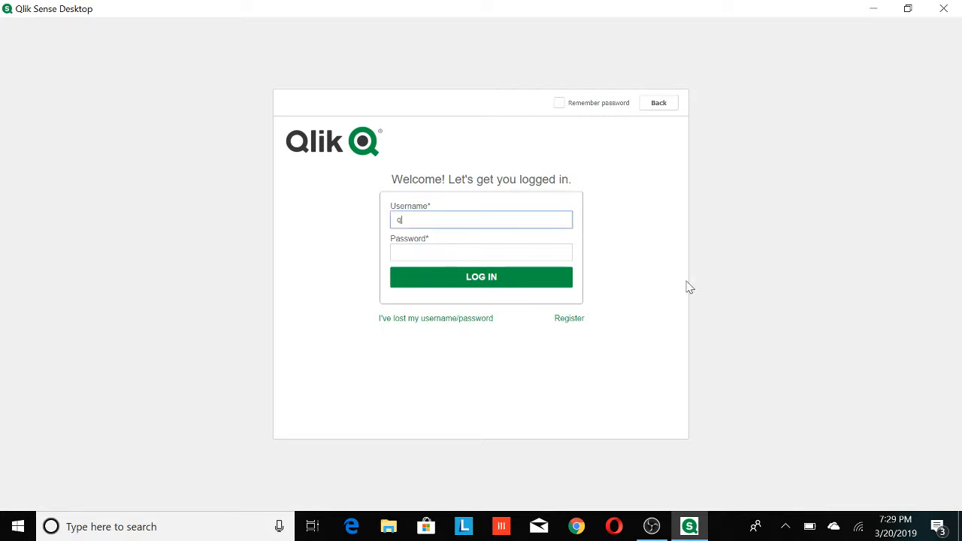
{"action": "type", "text": "lik"}
{"action": "type", "text": "."}
{"action": "type", "text": "re"}
{"action": "key", "text": "BackSpace"}
{"action": "key", "text": "BackSpace"}
{"action": "key", "text": "BackSpace"}
{"action": "key", "text": "BackSpace"}
{"action": "key", "text": "BackSpace"}
{"action": "key", "text": "BackSpace"}
{"action": "key", "text": "BackSpace"}
{"action": "type", "text": "ren qlik.train"}
{"action": "key", "text": "Tab"}
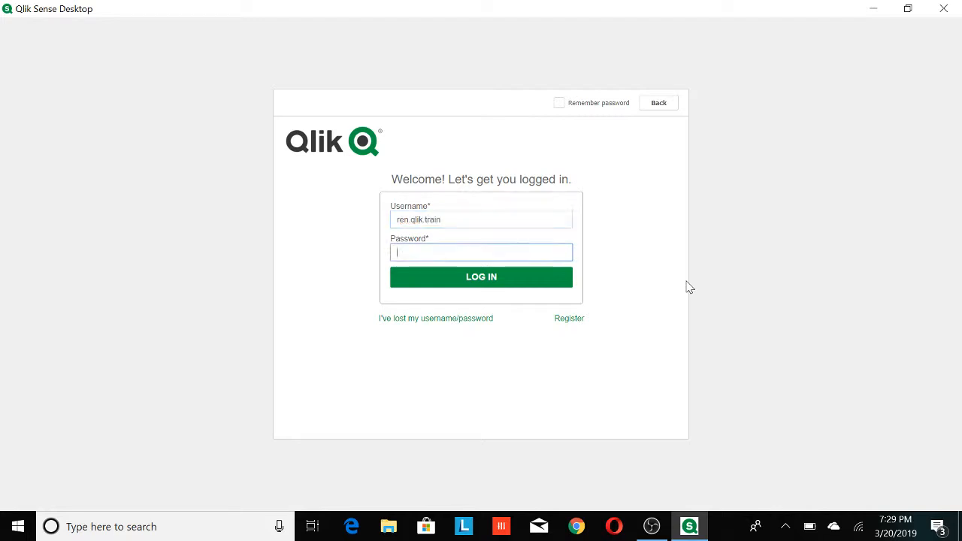
- Enter the account password, log in, and turn on Remember password
{"action": "type", "text": "••••••••••••"}
{"action": "key", "text": "Return"}
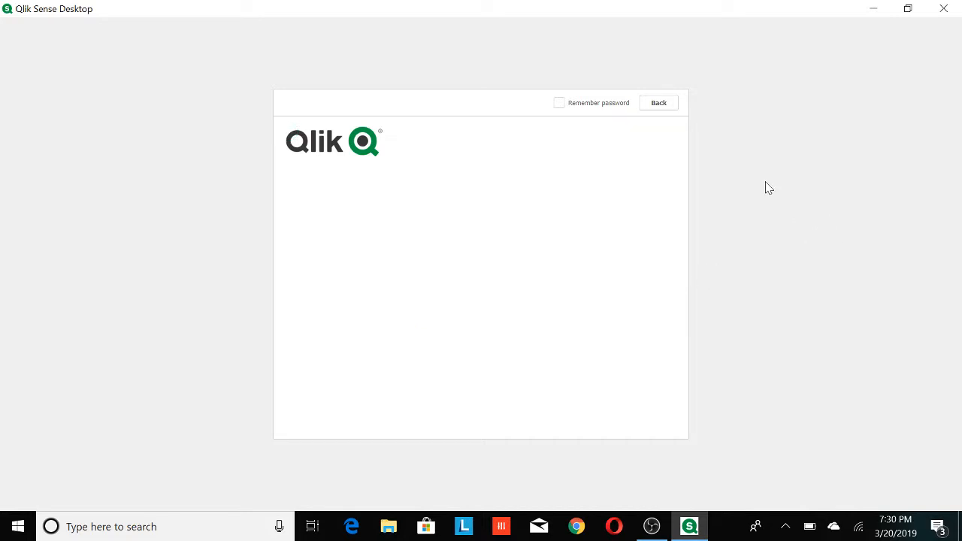
{"action": "left_click", "coordinate": [560, 108]}
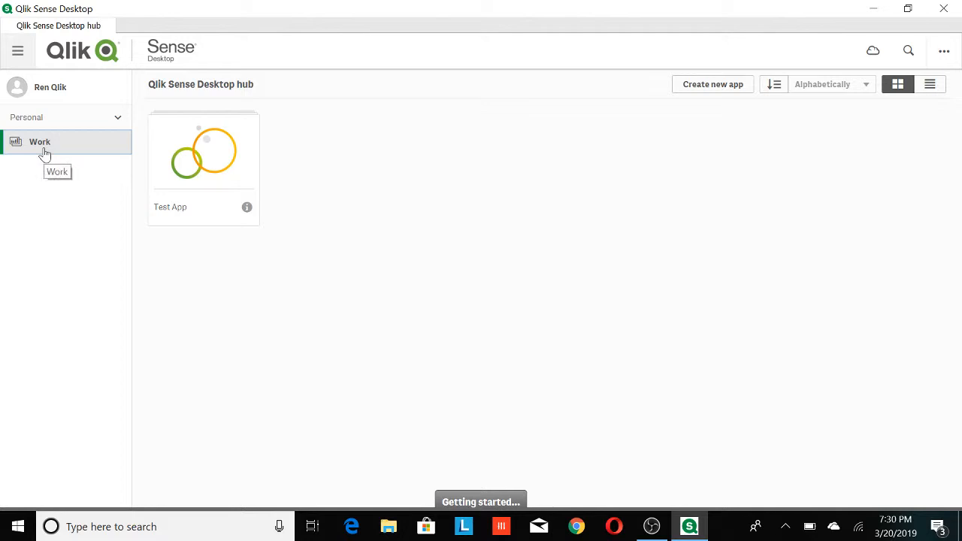
- Collapse and expand the Personal section to examine what the hub navigation contains
{"action": "left_click", "coordinate": [117, 123]}
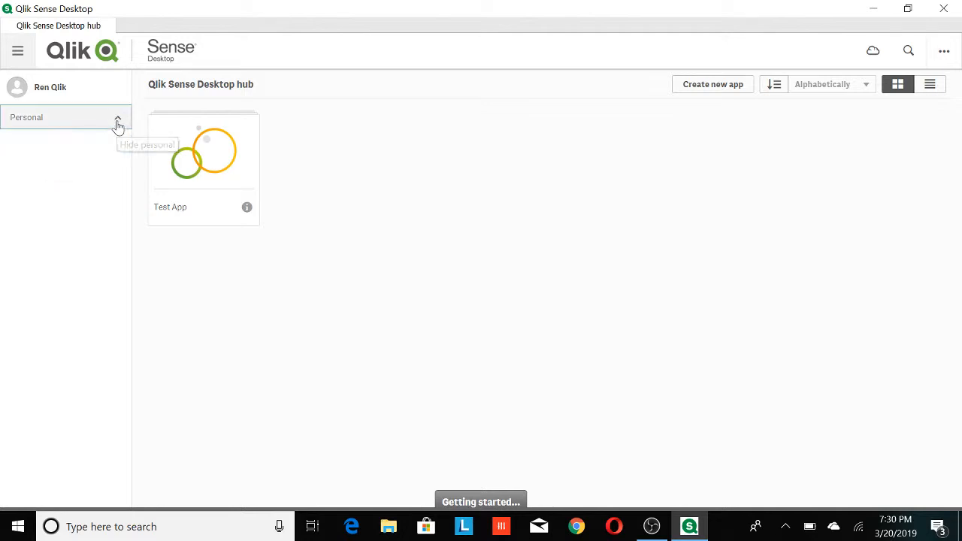
{"action": "left_click", "coordinate": [117, 122]}
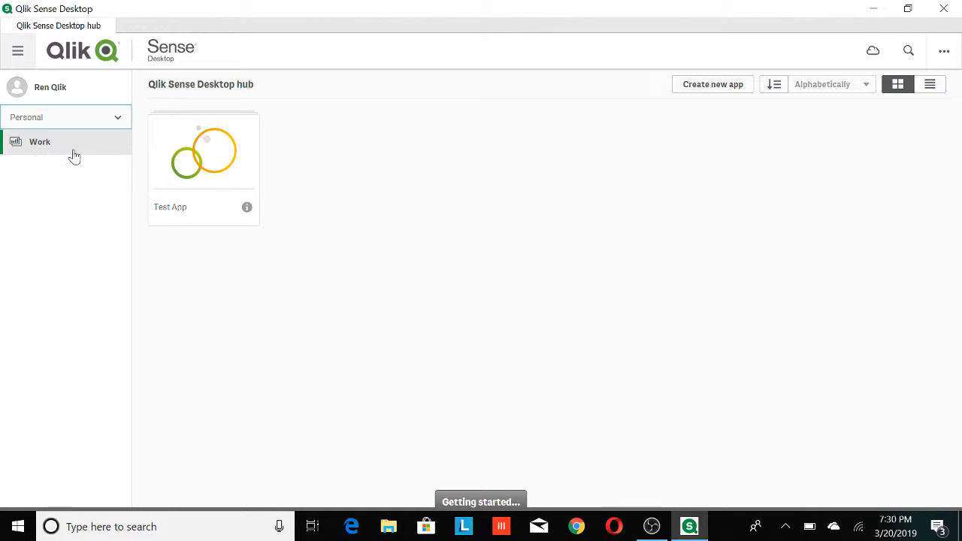
{"action": "left_click", "coordinate": [119, 125]}
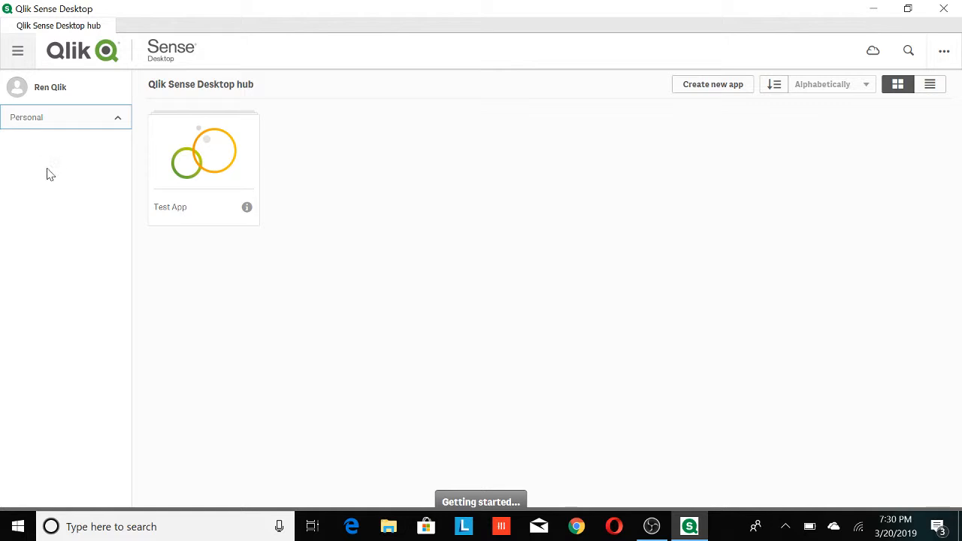
{"action": "left_click", "coordinate": [118, 125]}
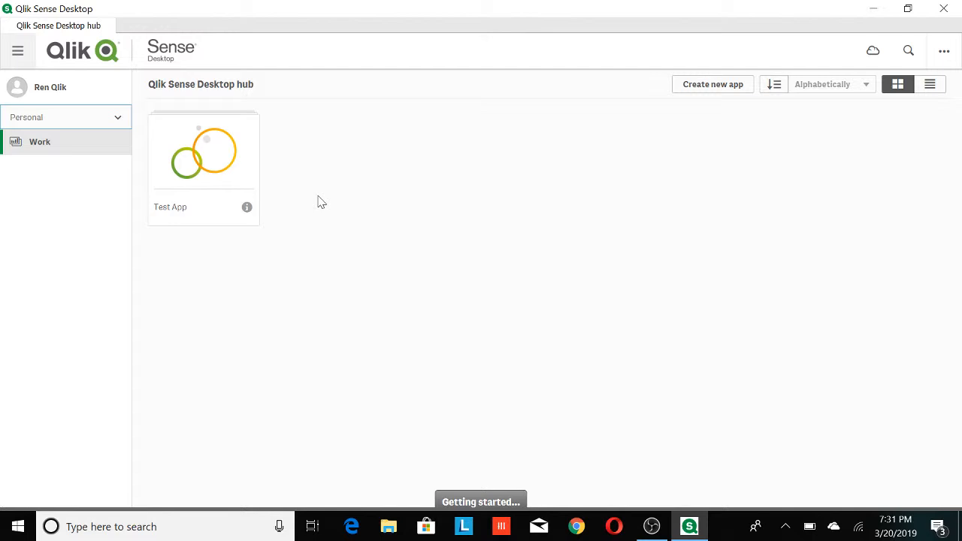
- Find the Test App.qvf file in the desktop's QlikSense folder under Sense and Apps, and view its details
{"action": "key", "text": "super+d"}
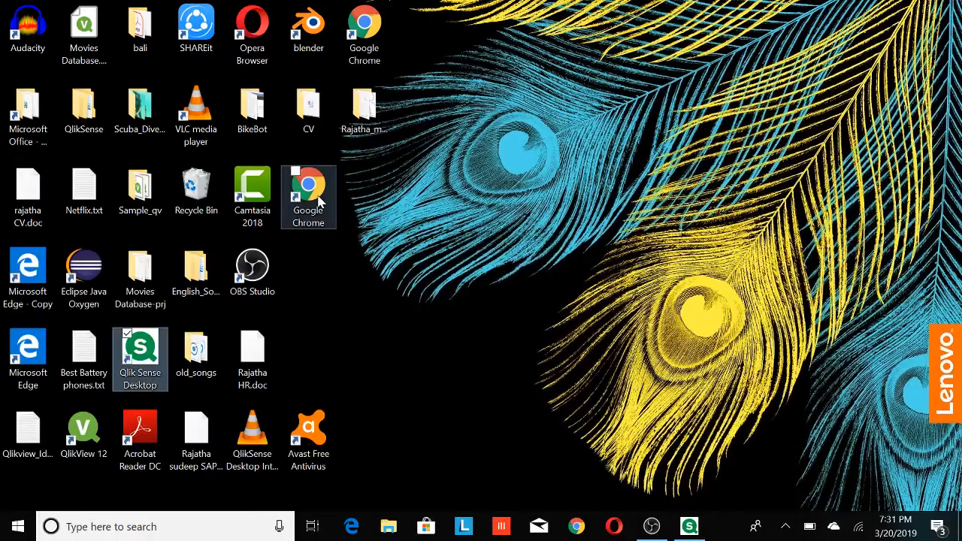
{"action": "left_click", "coordinate": [84, 109]}
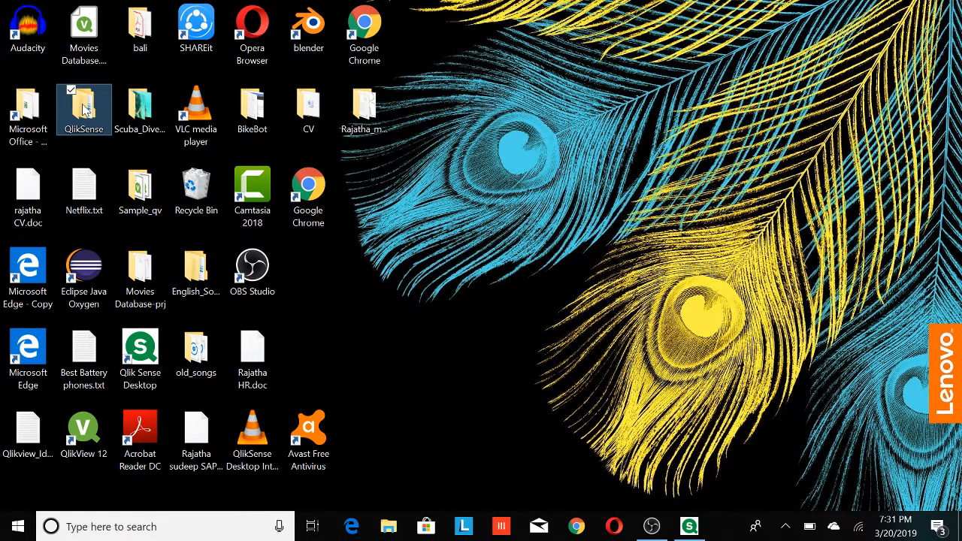
{"action": "double_click", "coordinate": [84, 109]}
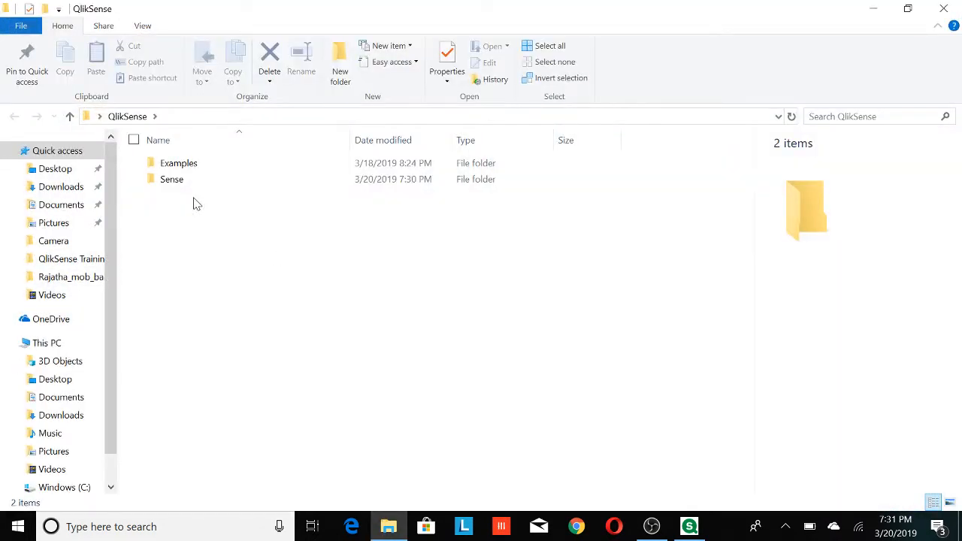
{"action": "double_click", "coordinate": [180, 185]}
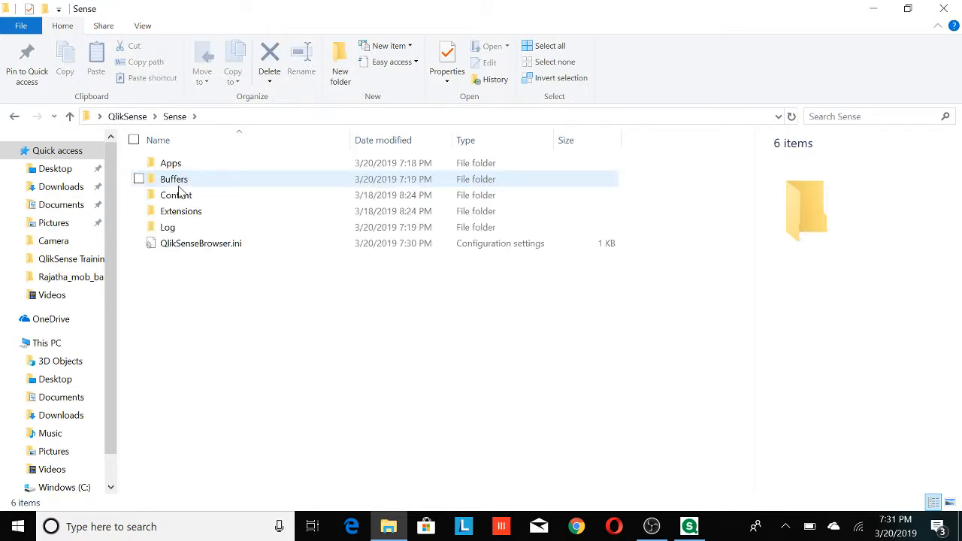
{"action": "double_click", "coordinate": [173, 164]}
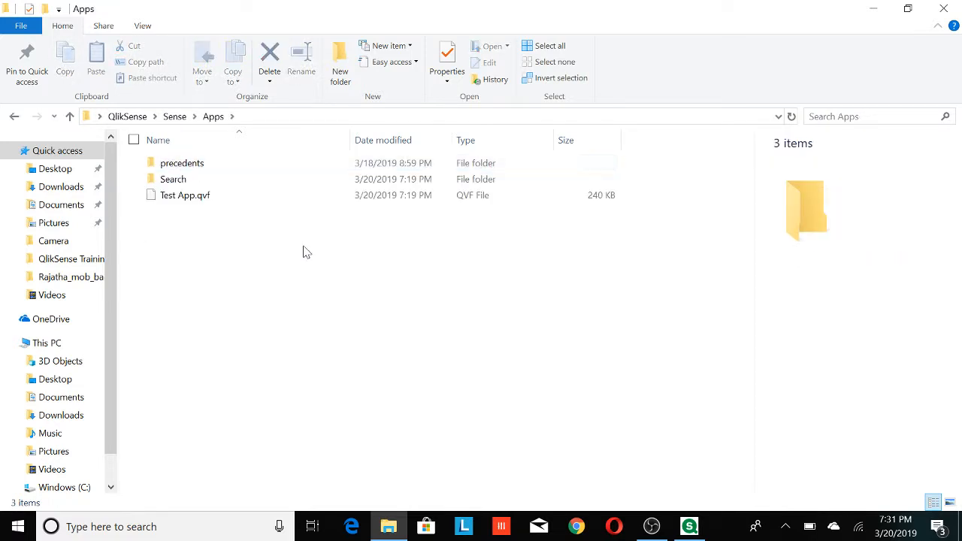
{"action": "left_click", "coordinate": [195, 208]}
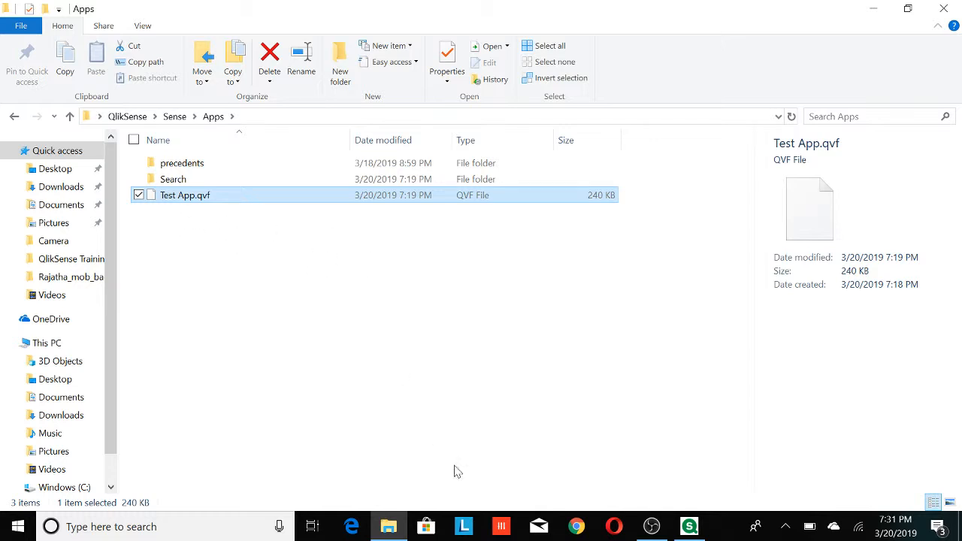
- Switch back to the Qlik Sense Desktop hub and toggle its navigation pane off and on
{"action": "left_click", "coordinate": [690, 526]}
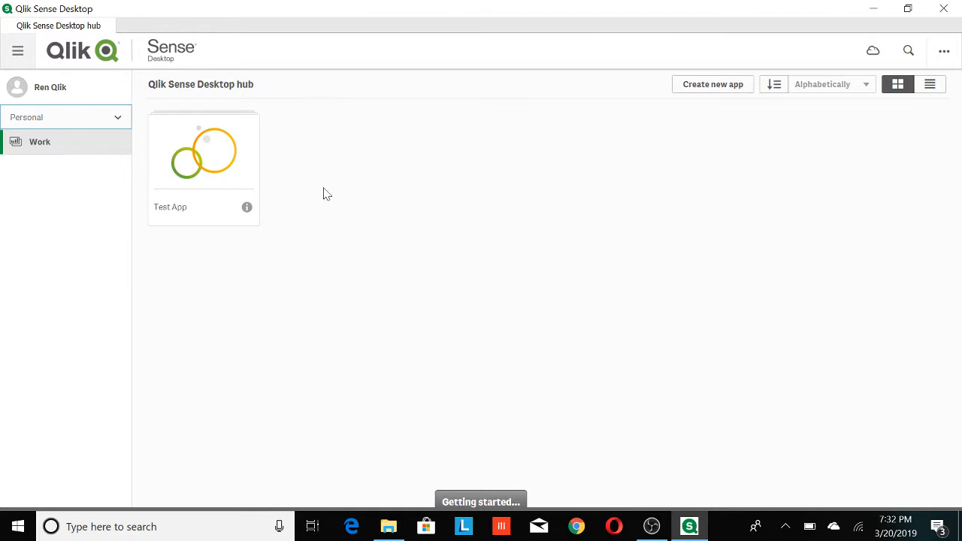
{"action": "left_click", "coordinate": [22, 58]}
{"action": "left_click", "coordinate": [21, 58]}
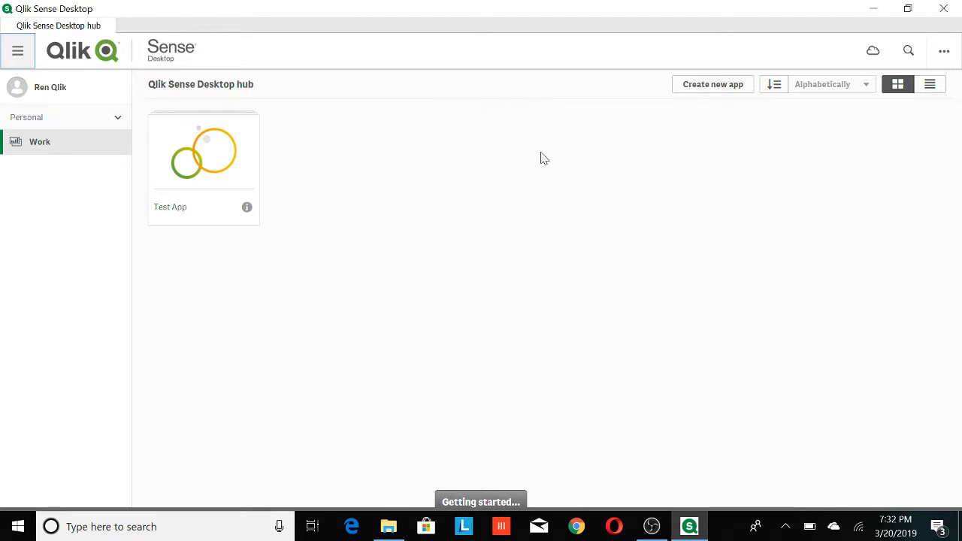
- Create a new app named Test App1 and open it
{"action": "left_click", "coordinate": [713, 86]}
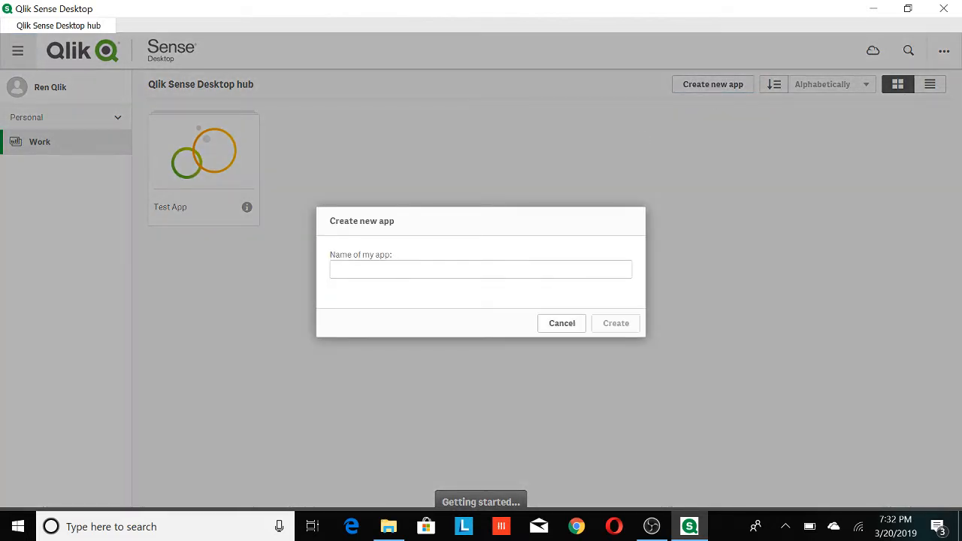
{"action": "type", "text": "Te"}
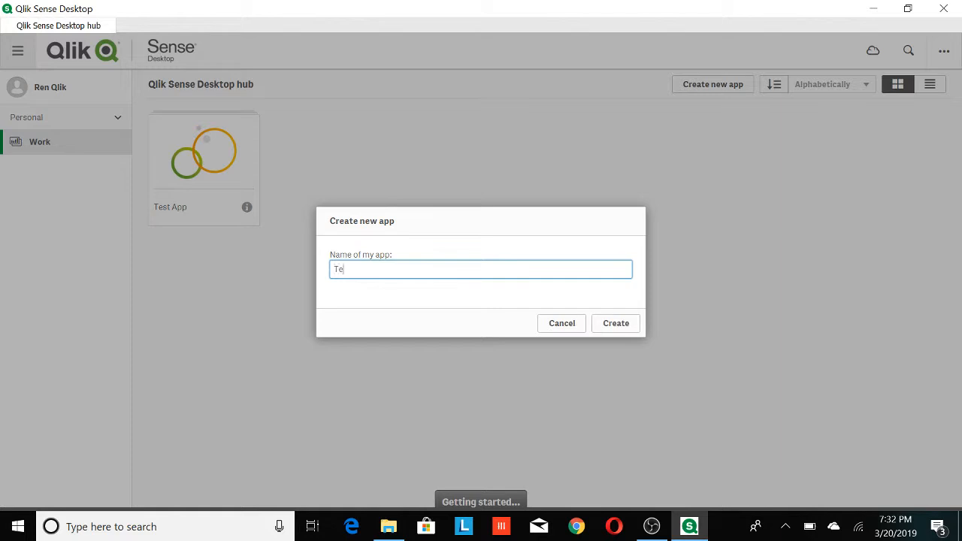
{"action": "type", "text": "st App1"}
{"action": "left_click", "coordinate": [629, 332]}
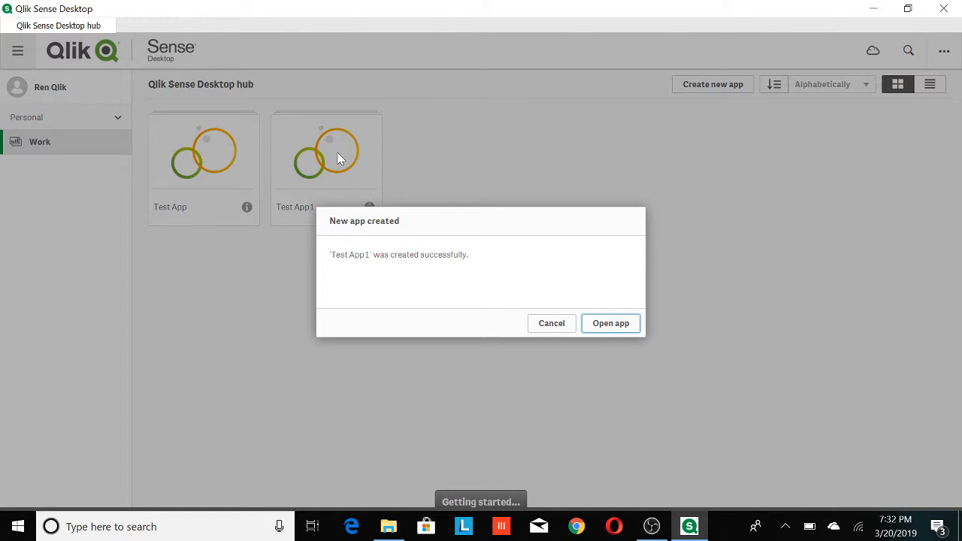
{"action": "left_click", "coordinate": [616, 327]}
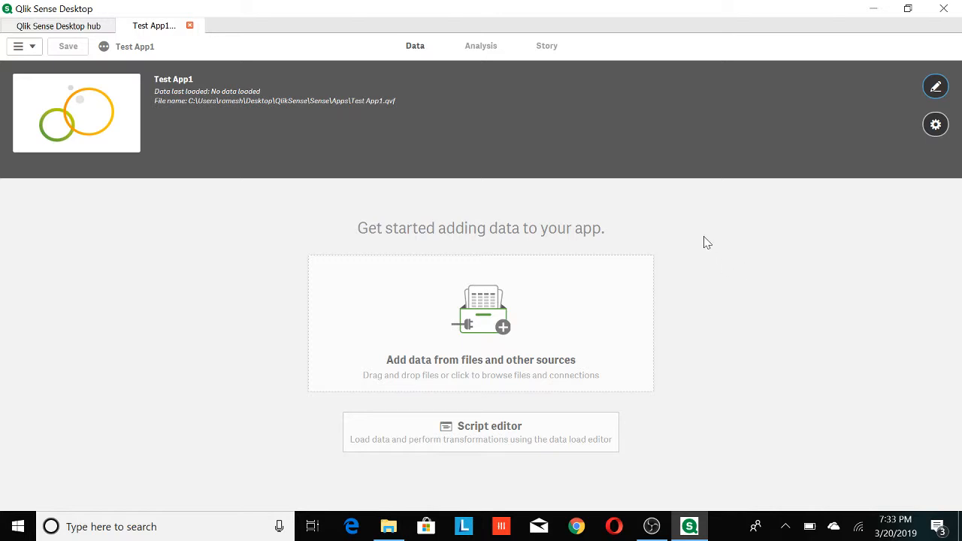
- Open the script editor for Test App1 and add two blank lines below the SET statements
{"action": "left_click", "coordinate": [482, 439]}
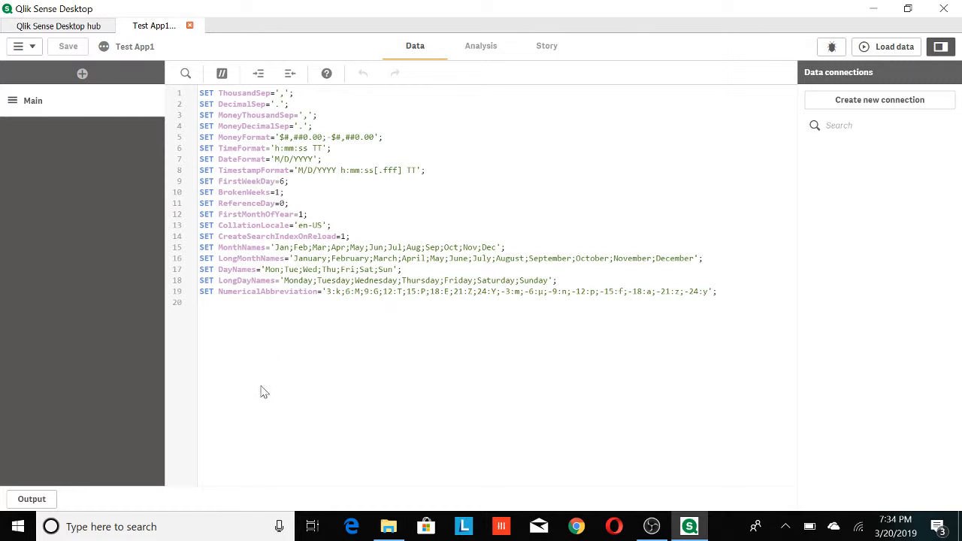
{"action": "key", "text": "Return"}
{"action": "key", "text": "Return"}
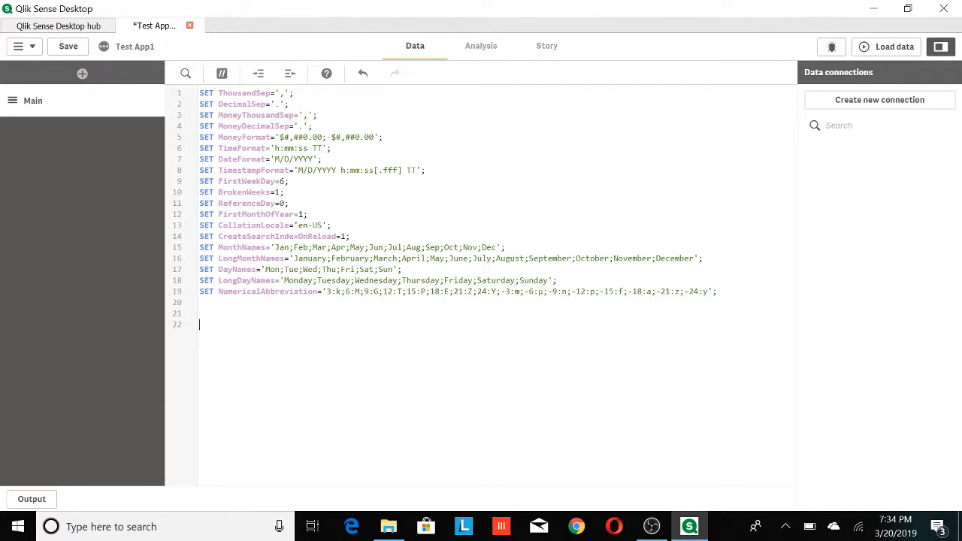
- View the app overview, return to the data load editor, and examine the available navigation options
{"action": "left_click", "coordinate": [36, 51]}
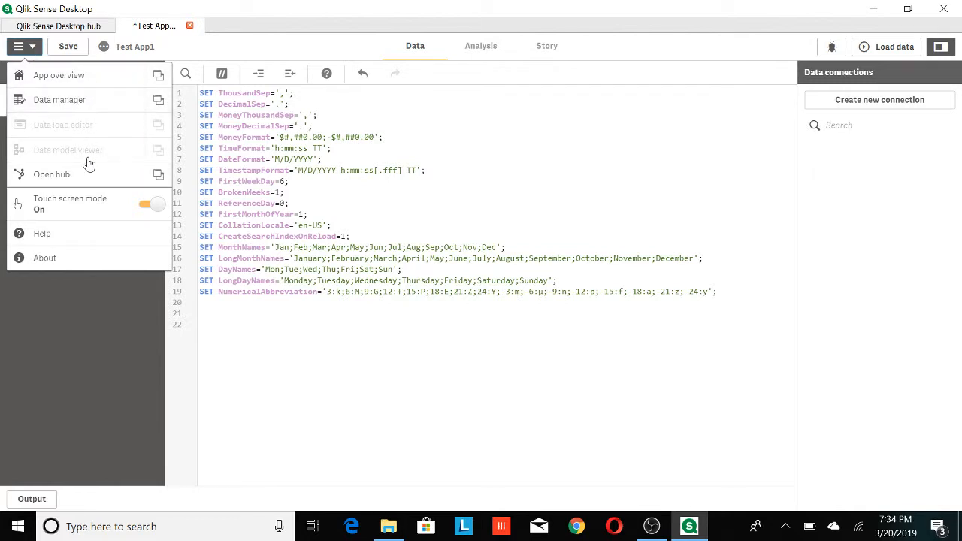
{"action": "left_click", "coordinate": [60, 75]}
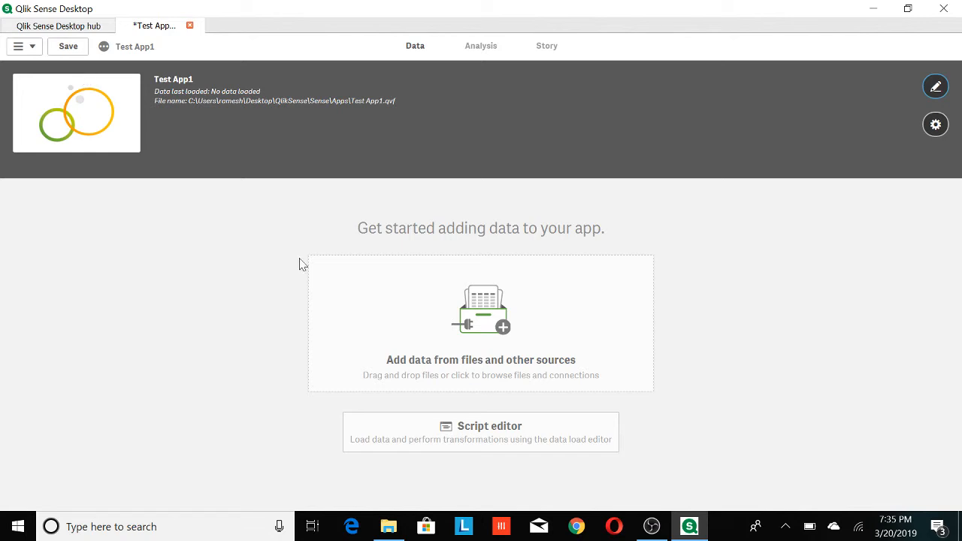
{"action": "left_click", "coordinate": [30, 47]}
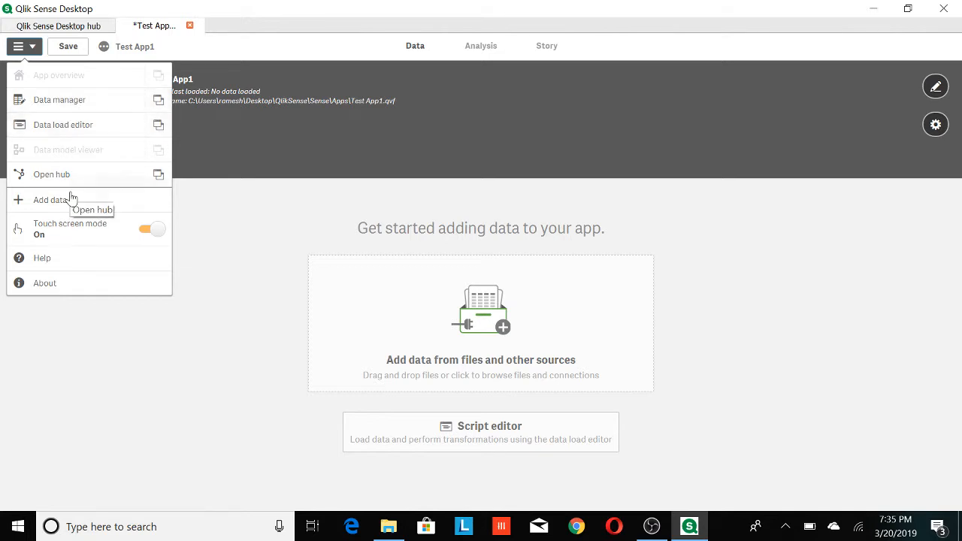
{"action": "left_click", "coordinate": [76, 131]}
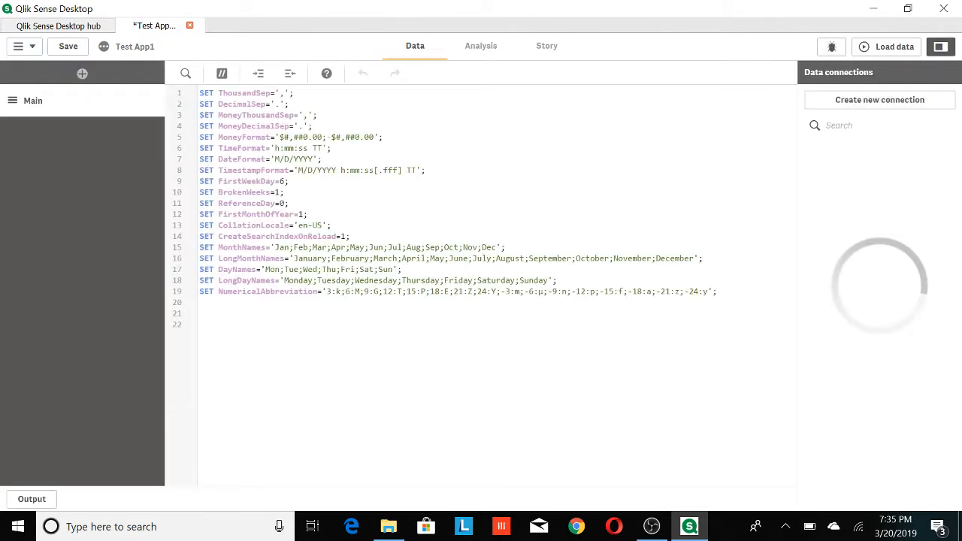
{"action": "left_click", "coordinate": [29, 49]}
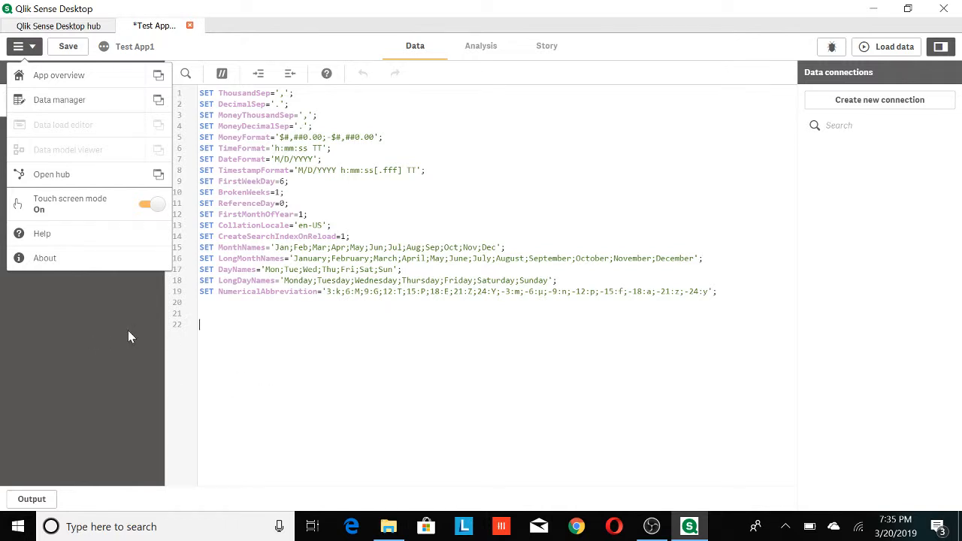
{"action": "left_click", "coordinate": [30, 48]}
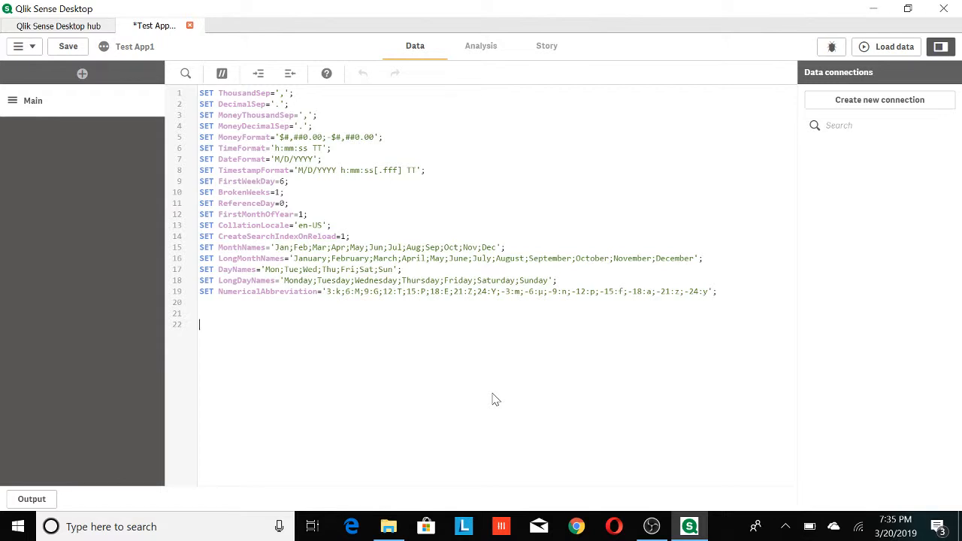
- Insert the sample script below the SET statements, with the Characters, ASCII and Transactions loads and the Dim1 field comment
{"action": "type", "text": "Characters: Load Chr(RecNo()+Ord('A')-1) as Alpha, RecNo() as Num autogenerate 26;  ASCII: Load  if(RecNo()>=65 and RecNo()<=90,RecNo()-64) as Num,  Chr(RecNo()) as AsciiAlpha,  RecNo() as AsciiNum autogenerate 255  Where (RecNo()>=32 and RecNo()<=126) or RecNo()>=160 ;  Transactions: Load  TransLineID,  TransID,  mod(TransID,26)+1 as Num,  Pick(Ceil(3*Rand1),'A','B','C') as Dim1,  Pick(Ceil(6*Rand1),'a','b','c','d','e','f') as Dim2,  Pick(Ceil(3*Rand()),'X','Y','Z') as Dim3,  Round(1000*Rand()*Rand()*Rand1) as Expression1,  Round(  10*Rand()*Rand()*Rand1) as Expression2,  Round(Rand()*Rand1,0.00001) as Expression3; Load  Rand() as Rand1,  IterNo() as TransLineID,  RecNo() as TransID Autogenerate 1000  While Rand()<=0.5 or IterNo()=1;   Comment Field Dim1 With \"This is a field comment\";"}
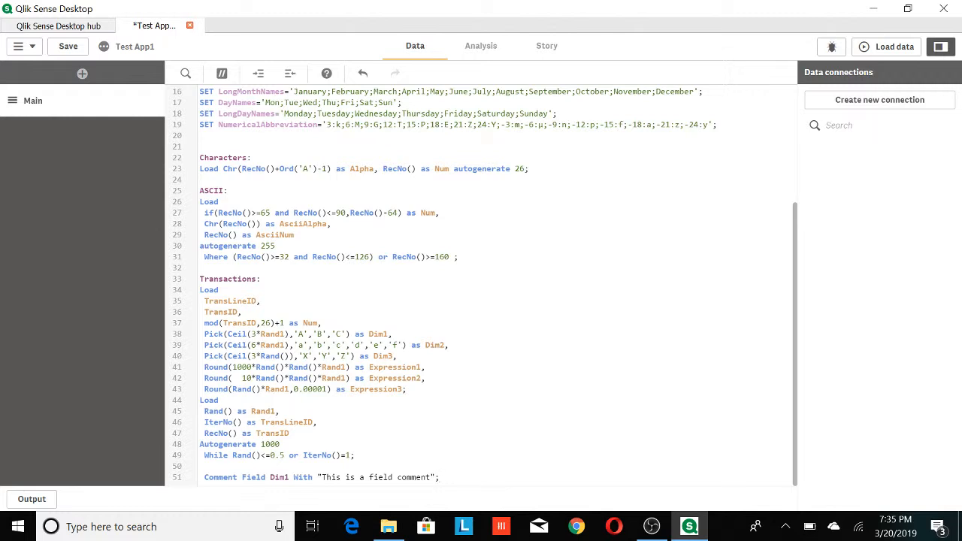
{"action": "left_click_drag", "start_coordinate": [797, 307], "coordinate": [794, 222]}
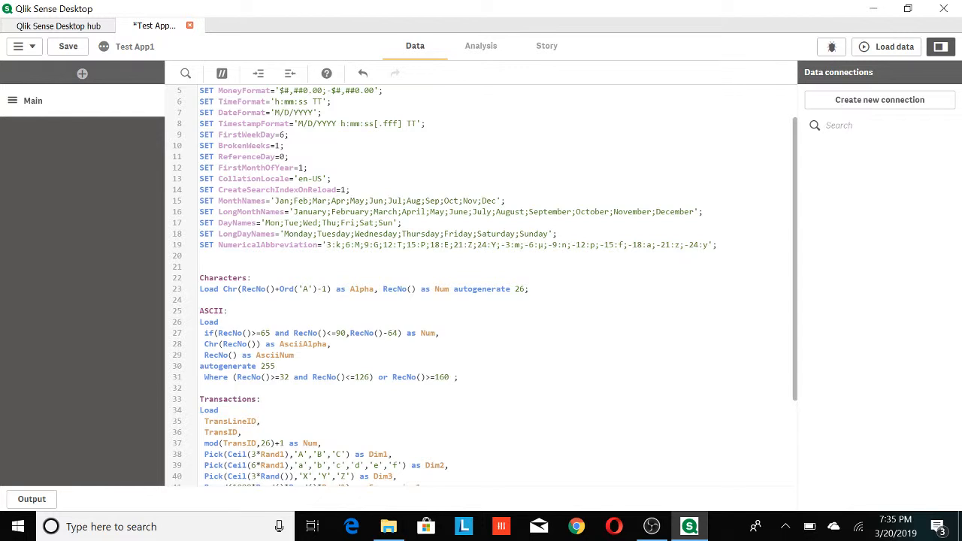
{"action": "left_click", "coordinate": [200, 267]}
{"action": "left_click_drag", "start_coordinate": [797, 327], "coordinate": [814, 404]}
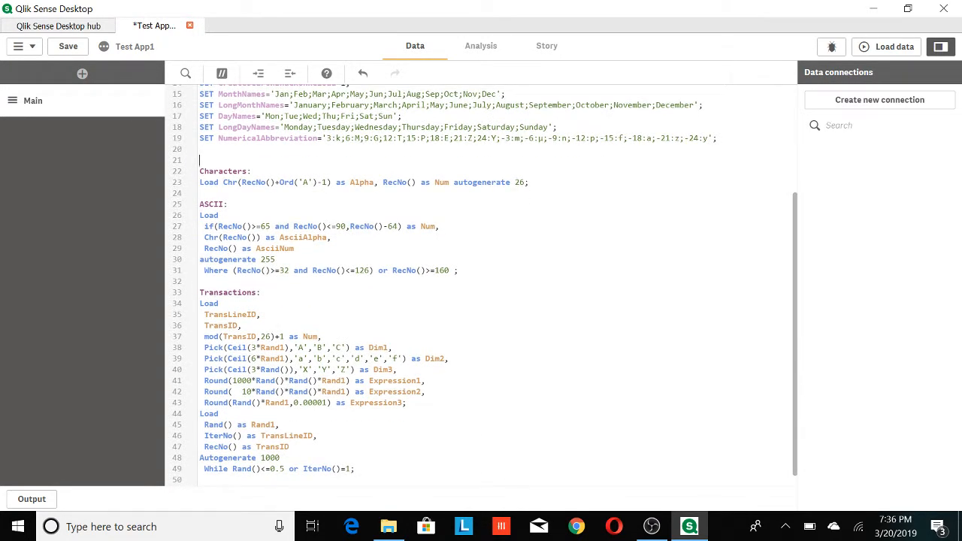
{"action": "left_click", "coordinate": [18, 47]}
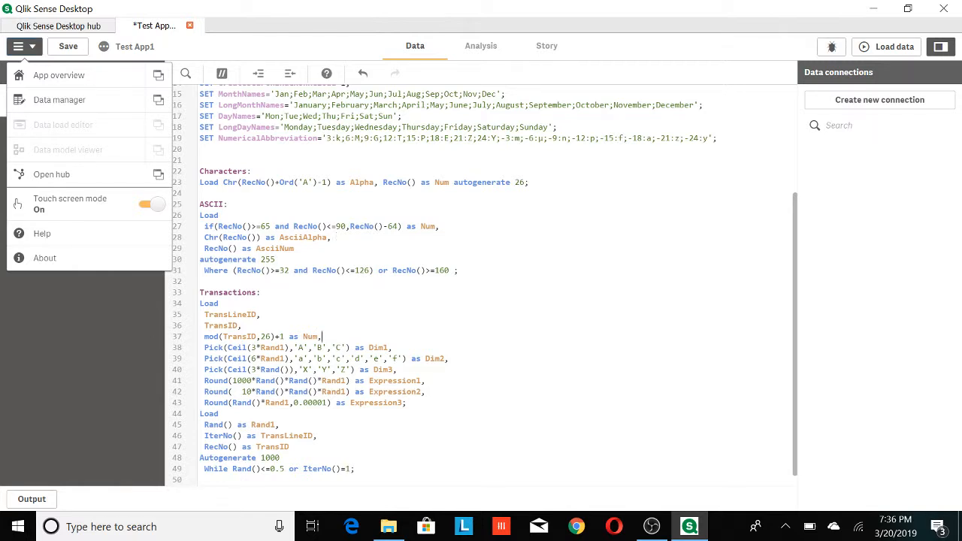
{"action": "left_click", "coordinate": [18, 46]}
{"action": "left_click", "coordinate": [467, 182]}
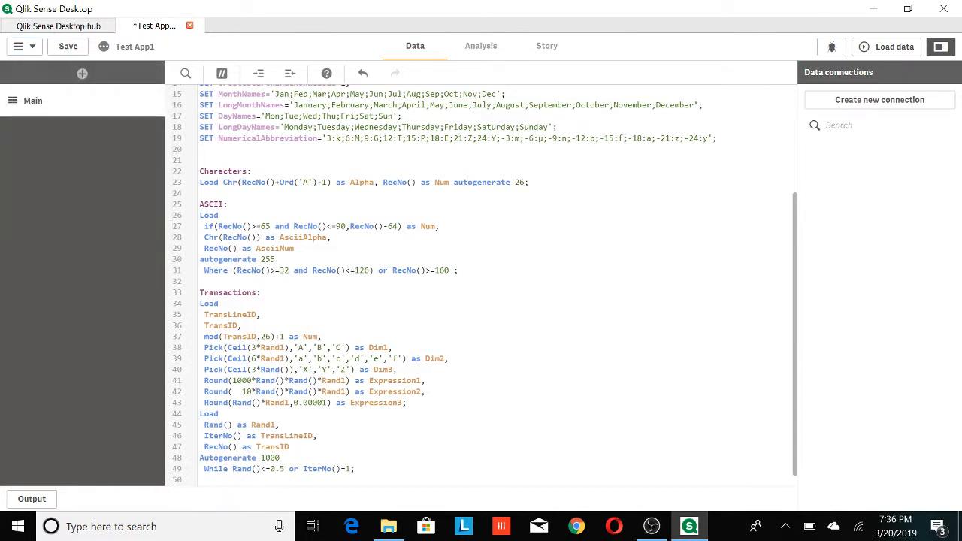
- Save Test App1 and load its data with the script ending in the Dim1 comment "This is a field comment"
{"action": "left_click", "coordinate": [69, 46]}
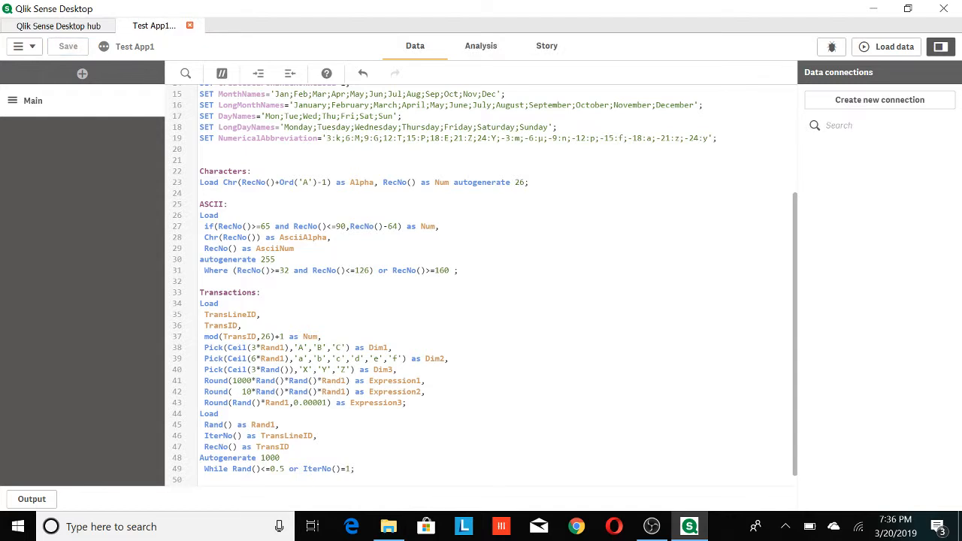
{"action": "left_click", "coordinate": [899, 51]}
{"action": "type", "text": "Comment Field Dim1 With \"This is a field comment\";"}
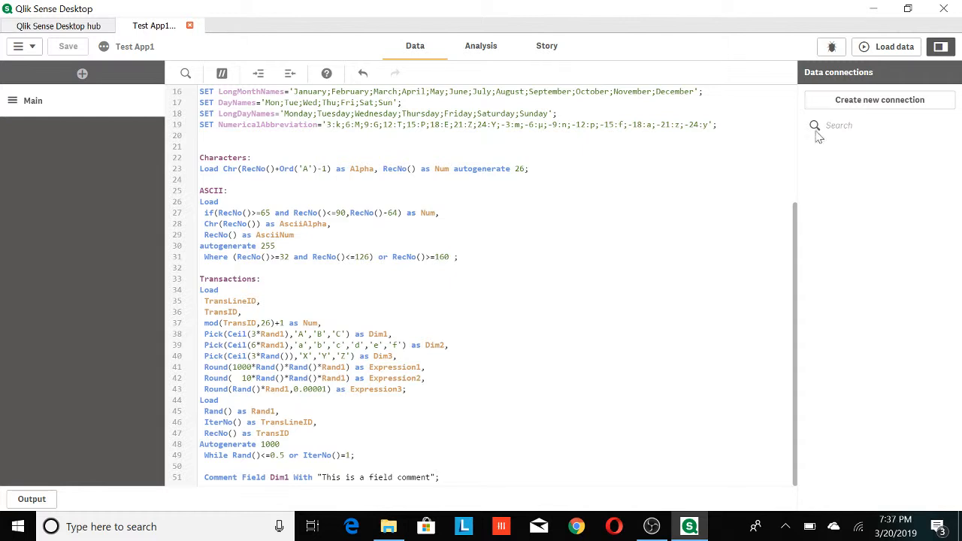
- Reload the data of Test App1 with the script, dismiss the load progress report, and open the data manager
{"action": "left_click", "coordinate": [888, 48]}
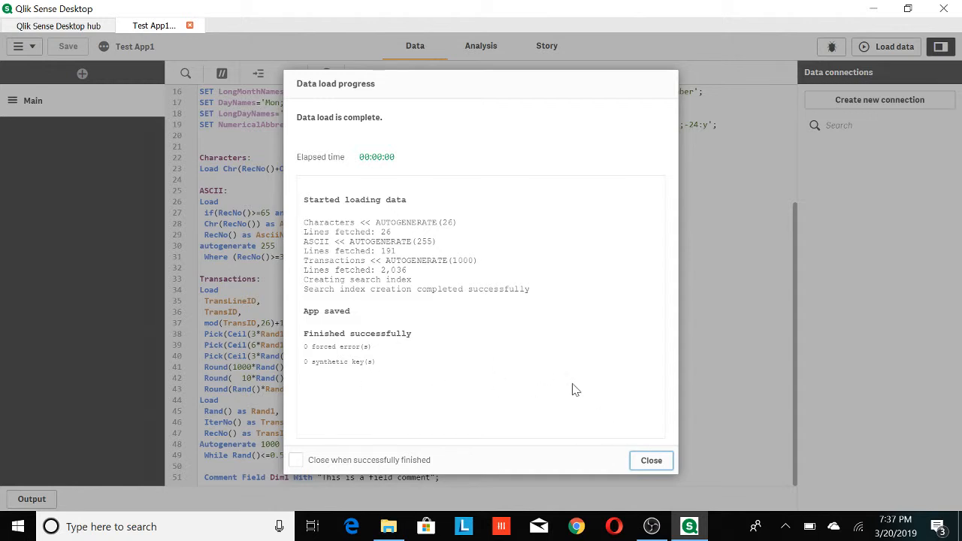
{"action": "left_click", "coordinate": [645, 461]}
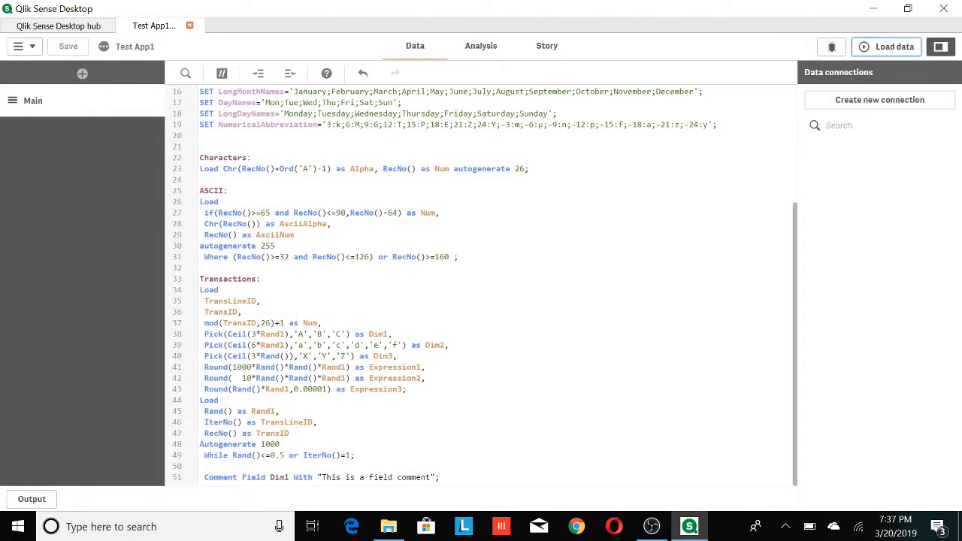
{"action": "left_click", "coordinate": [34, 52]}
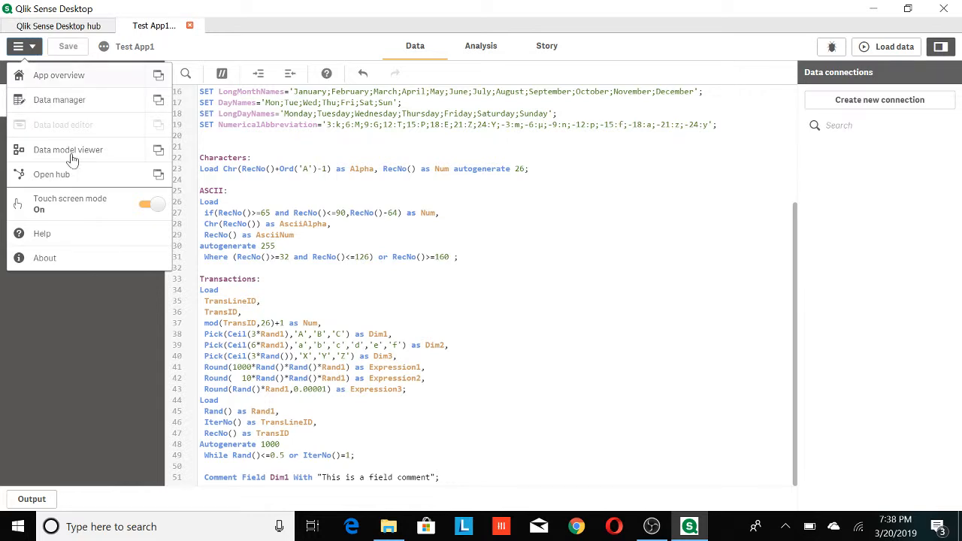
{"action": "left_click", "coordinate": [66, 105]}
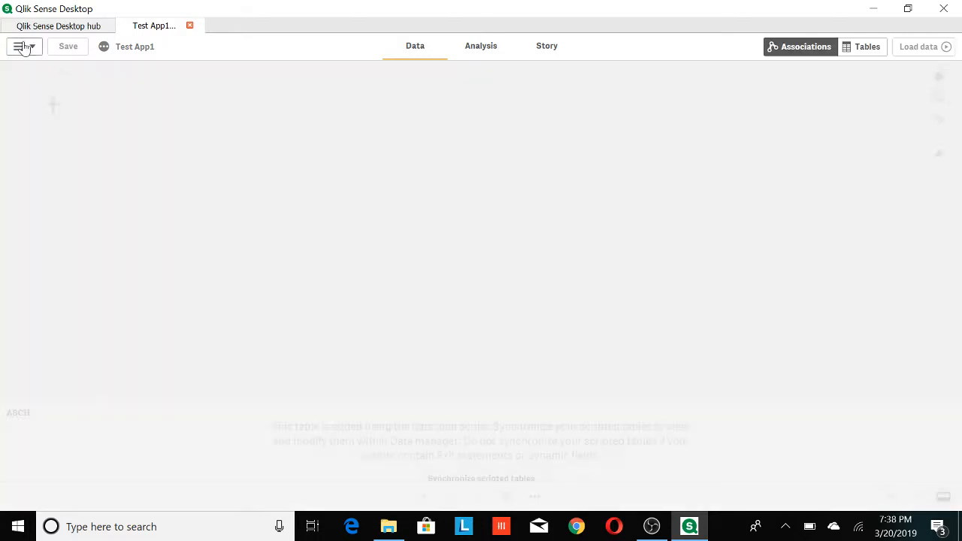
{"action": "left_click", "coordinate": [20, 46]}
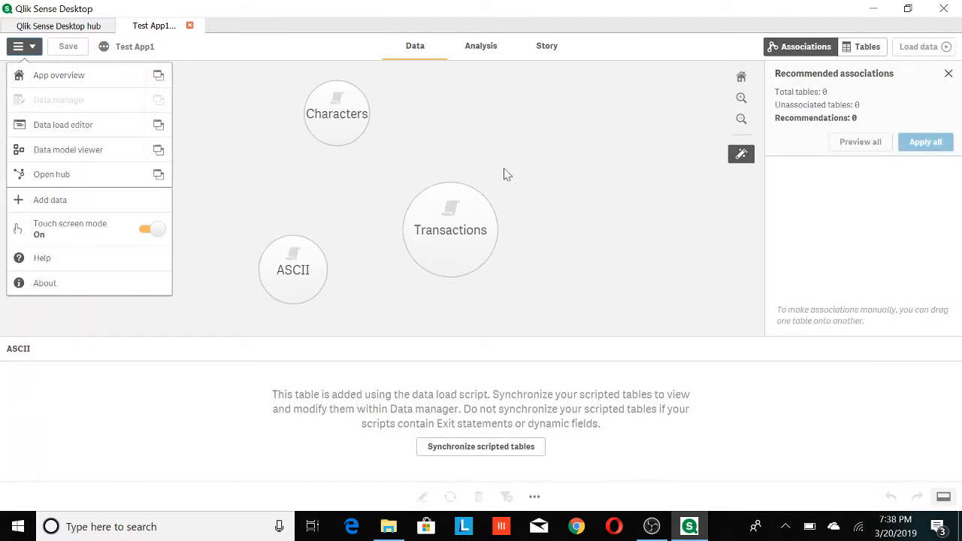
{"action": "left_click", "coordinate": [658, 188]}
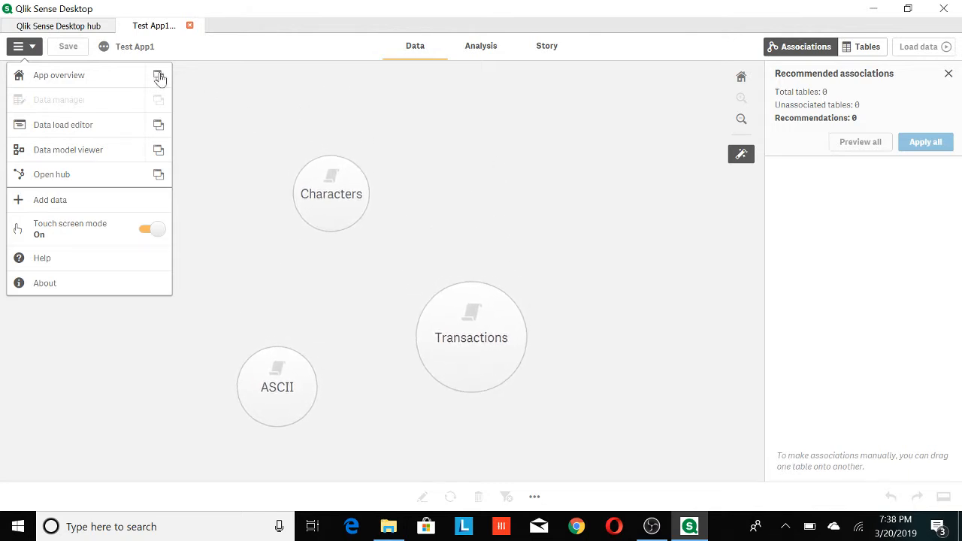
{"action": "left_click", "coordinate": [23, 46]}
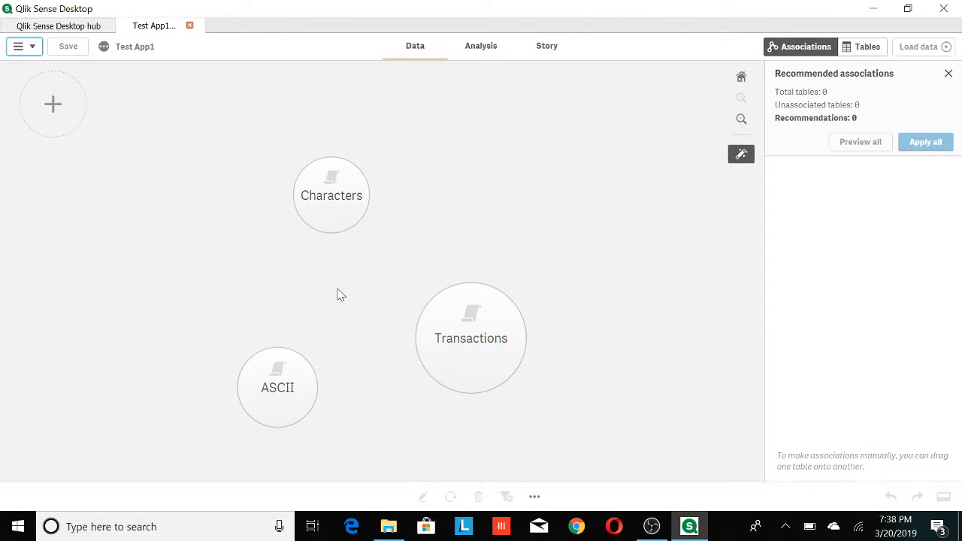
{"action": "left_click", "coordinate": [518, 334]}
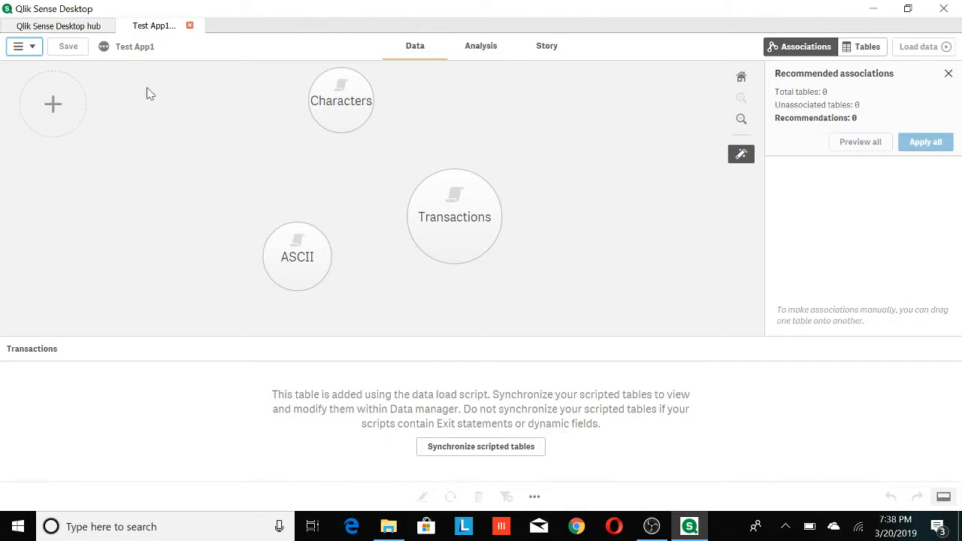
{"action": "left_click", "coordinate": [30, 48]}
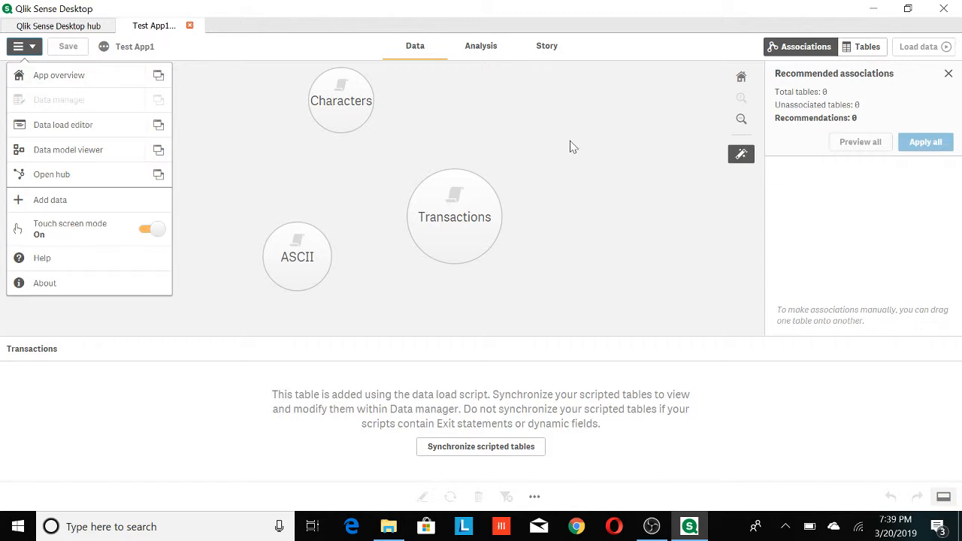
{"action": "left_click", "coordinate": [511, 148]}
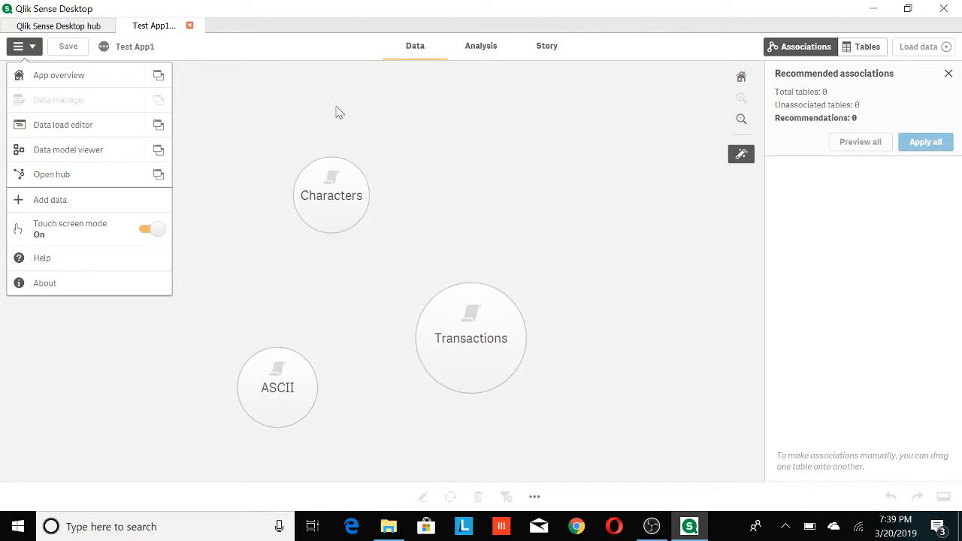
{"action": "left_click", "coordinate": [27, 56]}
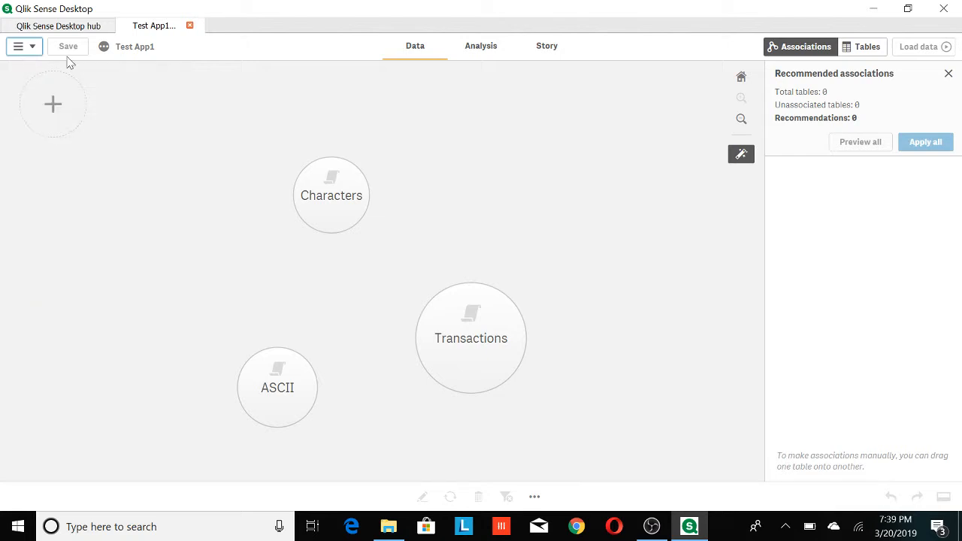
- Synchronize the scripted tables from the Transactions table's preview and save the app
{"action": "left_click", "coordinate": [461, 352]}
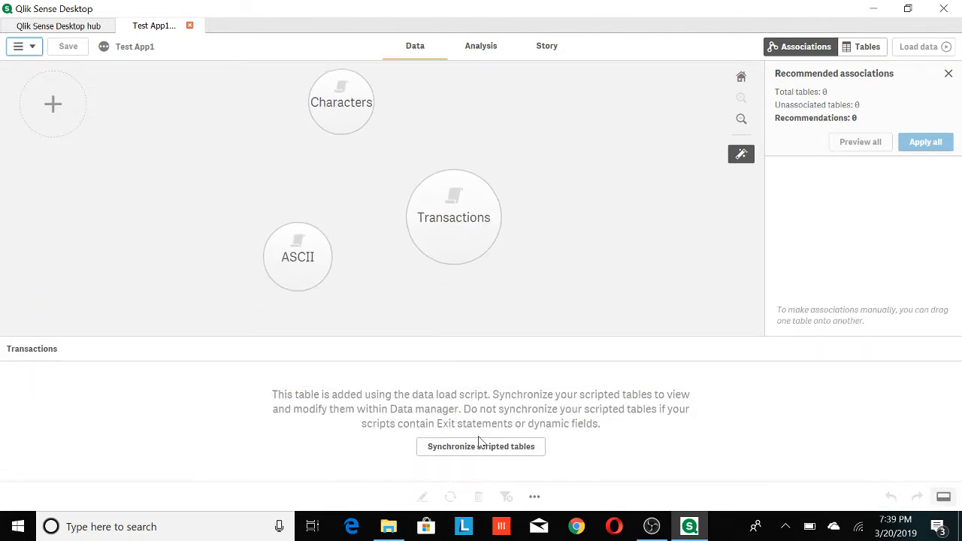
{"action": "left_click", "coordinate": [480, 446]}
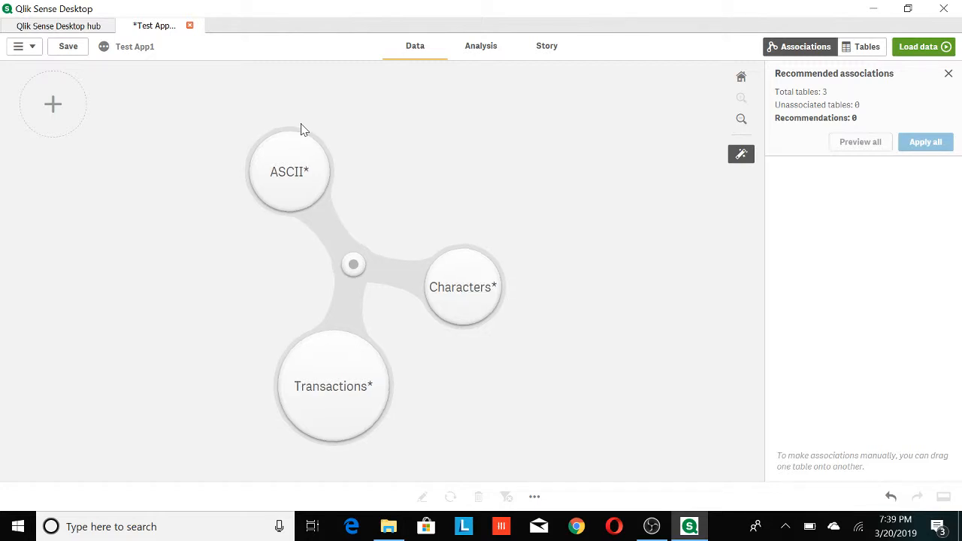
{"action": "key", "text": "ctrl+s"}
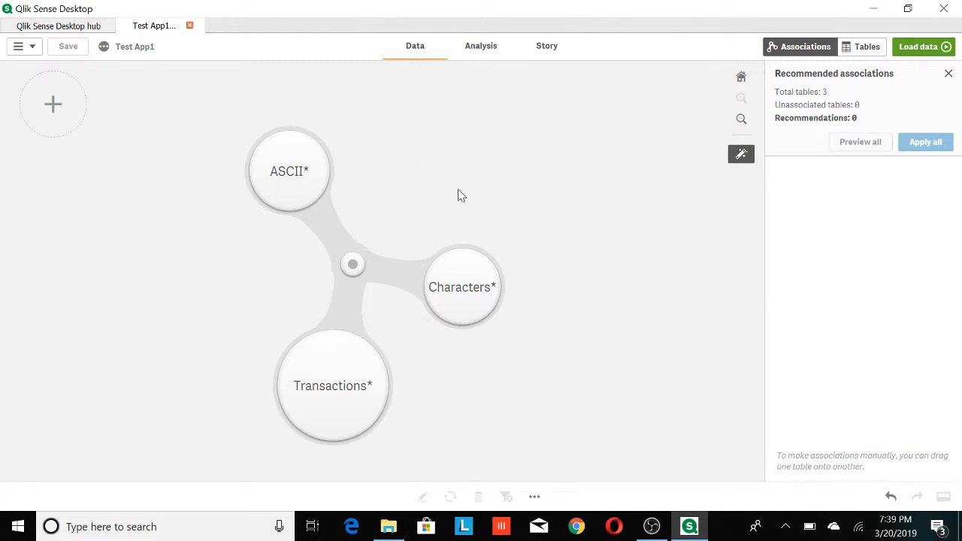
- Preview the data of the Transactions, Characters and ASCII tables one after another
{"action": "left_click", "coordinate": [337, 369]}
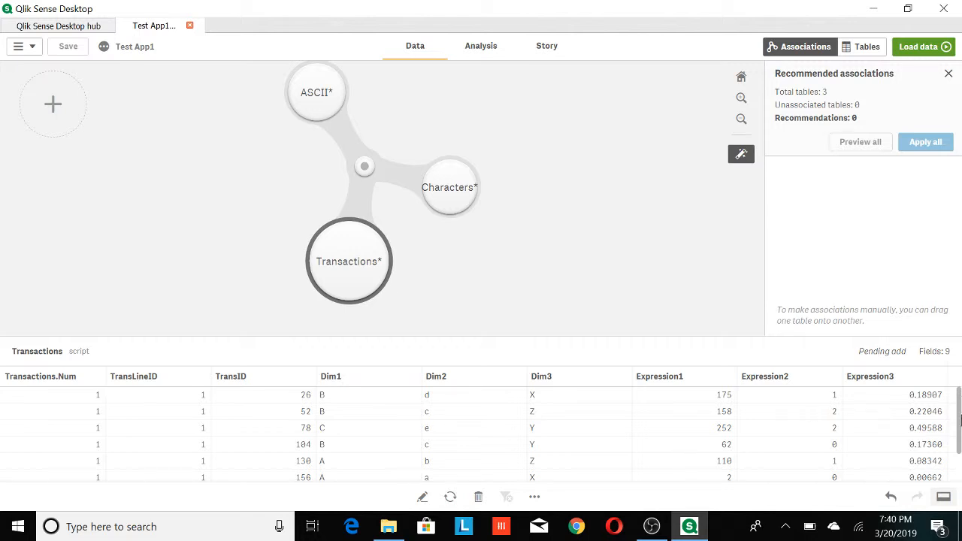
{"action": "scroll", "coordinate": [960, 418], "scroll_direction": "down", "scroll_amount": 1}
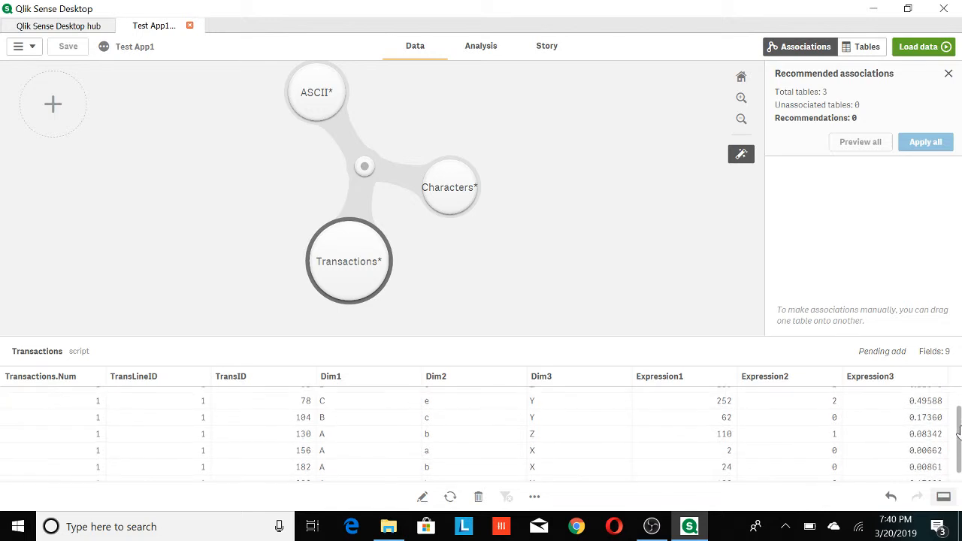
{"action": "left_click", "coordinate": [62, 375]}
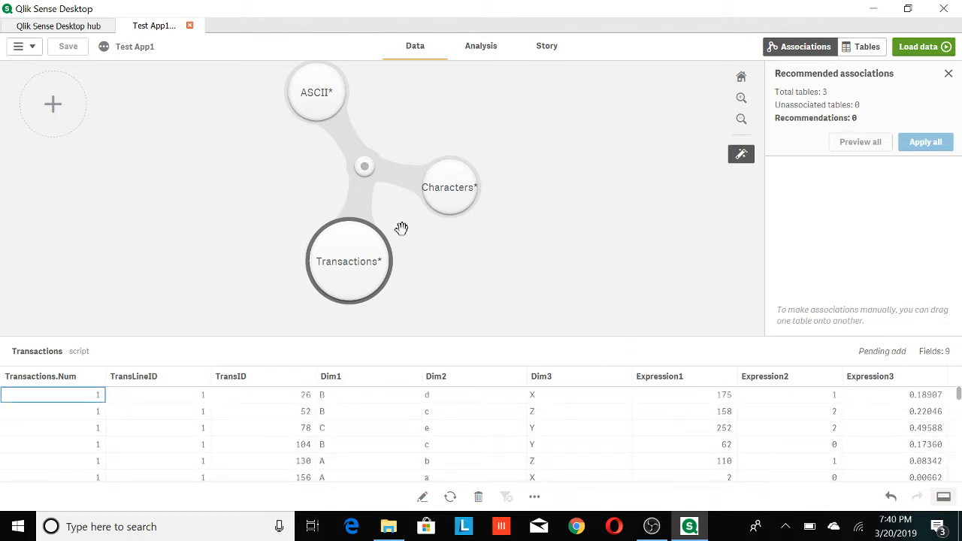
{"action": "left_click", "coordinate": [439, 178]}
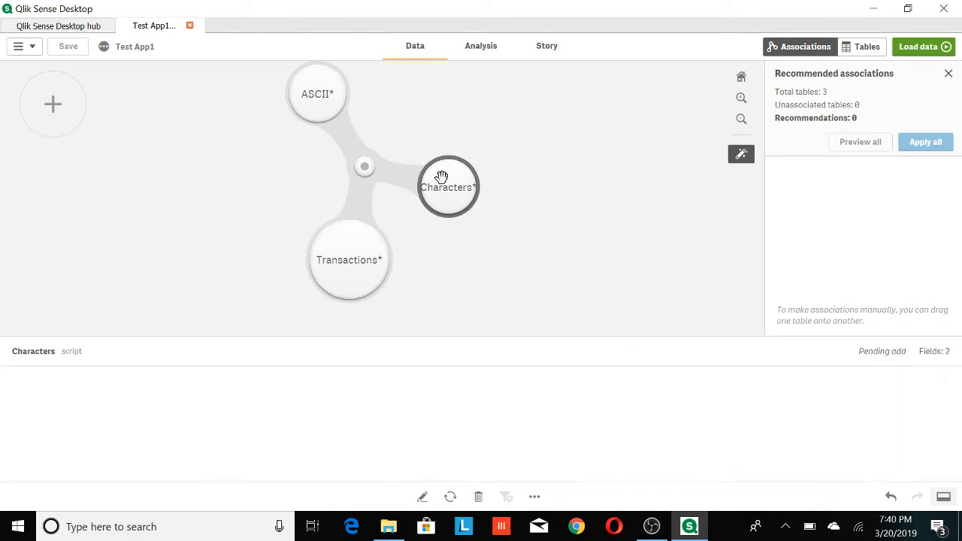
{"action": "left_click_drag", "start_coordinate": [290, 74], "coordinate": [299, 86]}
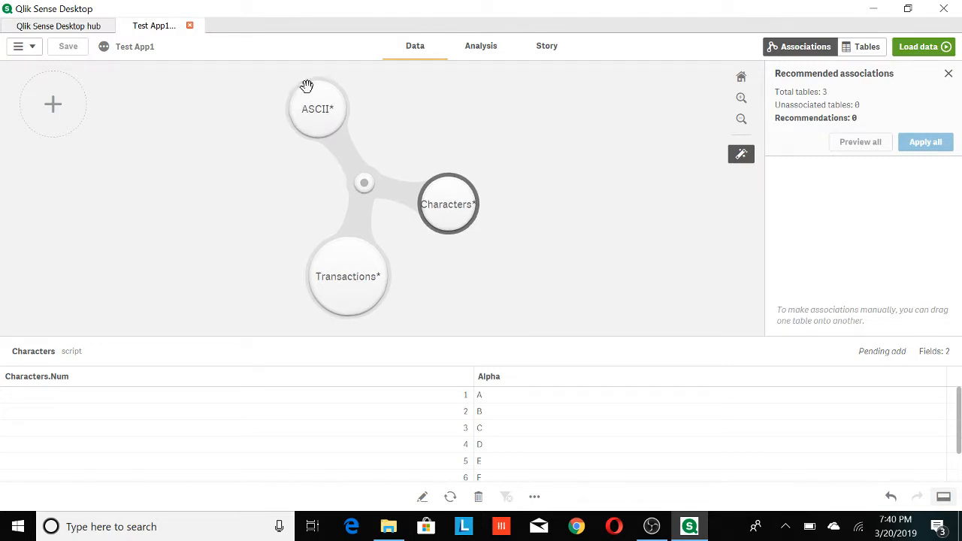
{"action": "left_click", "coordinate": [307, 87]}
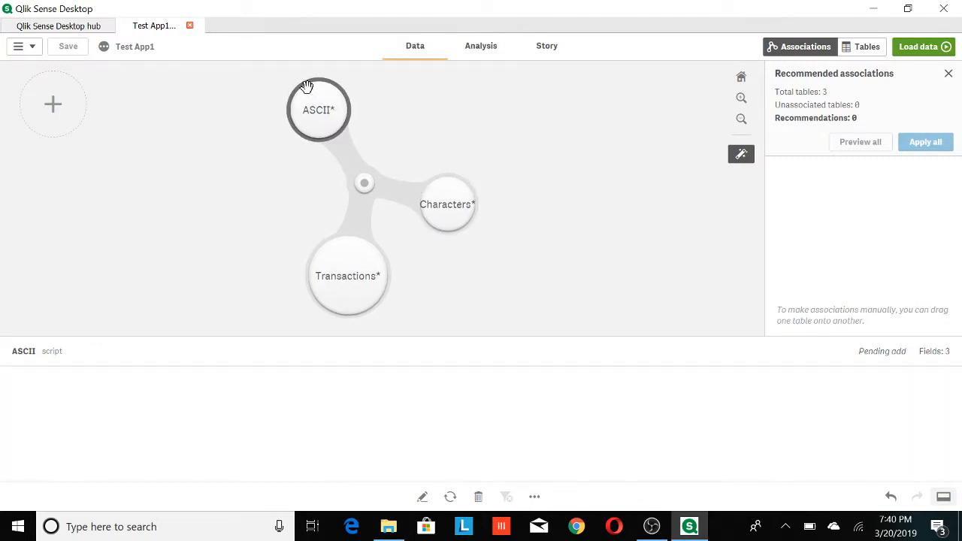
- Examine the Num association, comparing the linked fields of the ASCII and Characters tables
{"action": "left_click", "coordinate": [365, 186]}
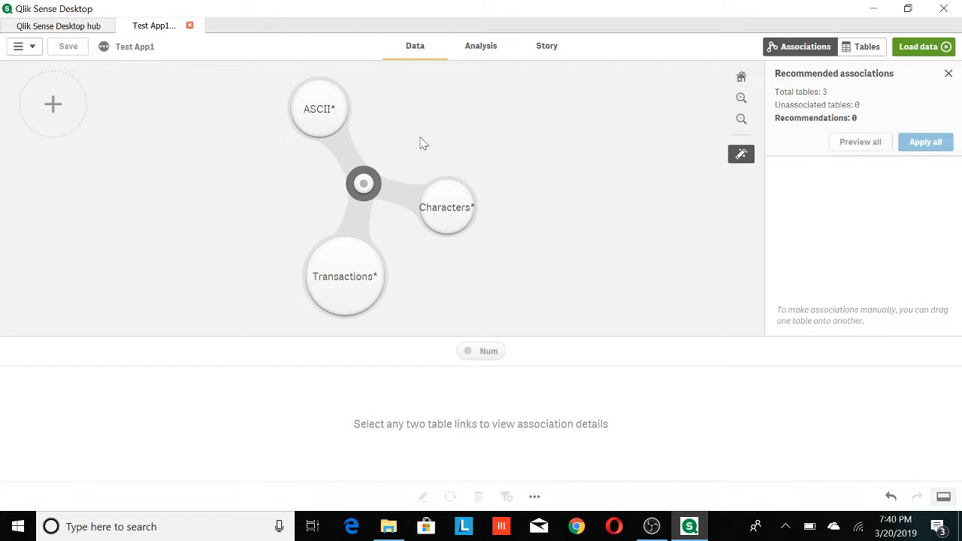
{"action": "left_click", "coordinate": [350, 279]}
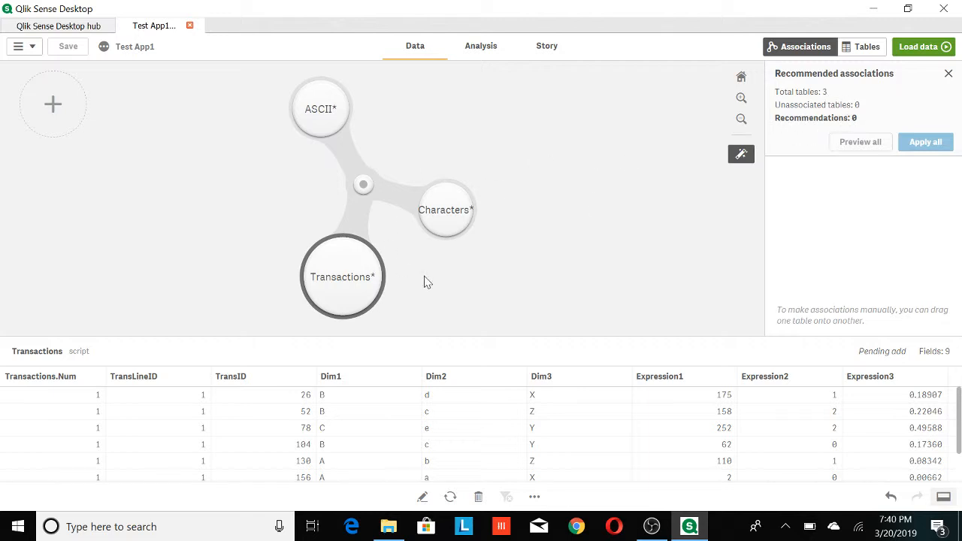
{"action": "left_click", "coordinate": [364, 185]}
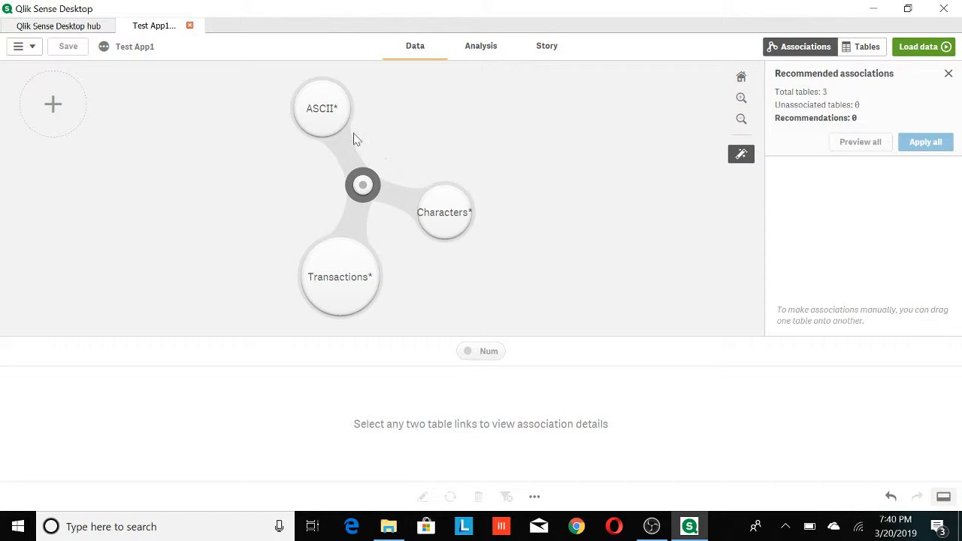
{"action": "left_click", "coordinate": [334, 118]}
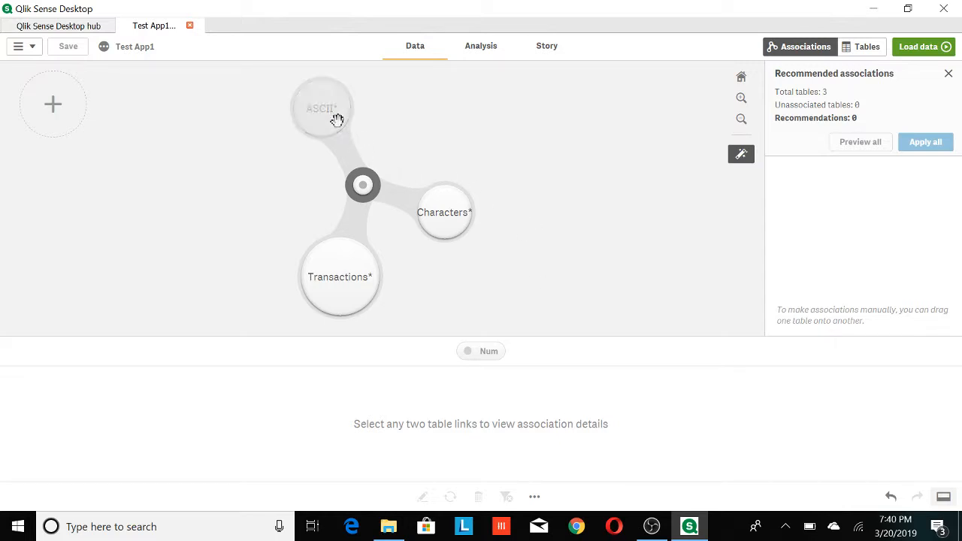
{"action": "left_click", "coordinate": [438, 198]}
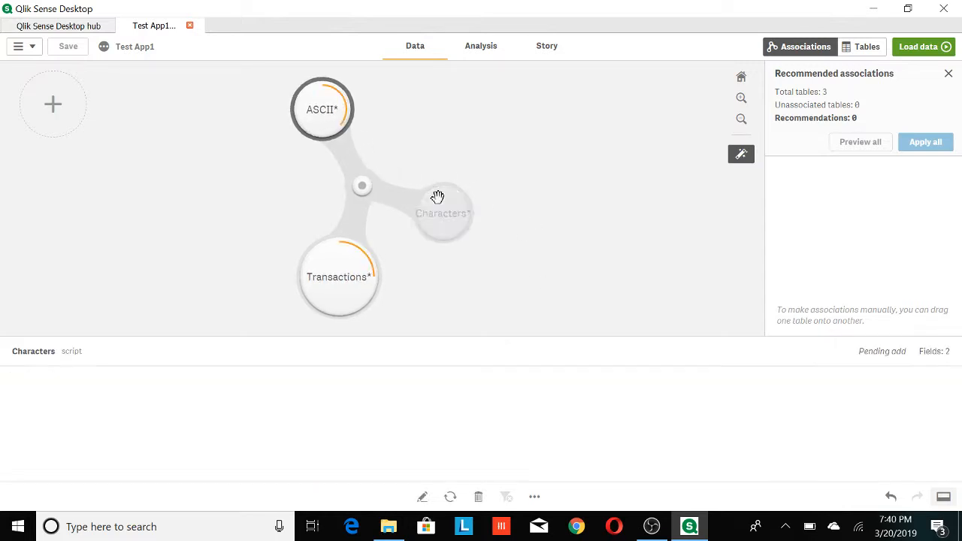
{"action": "left_click", "coordinate": [355, 157]}
{"action": "left_click", "coordinate": [399, 199]}
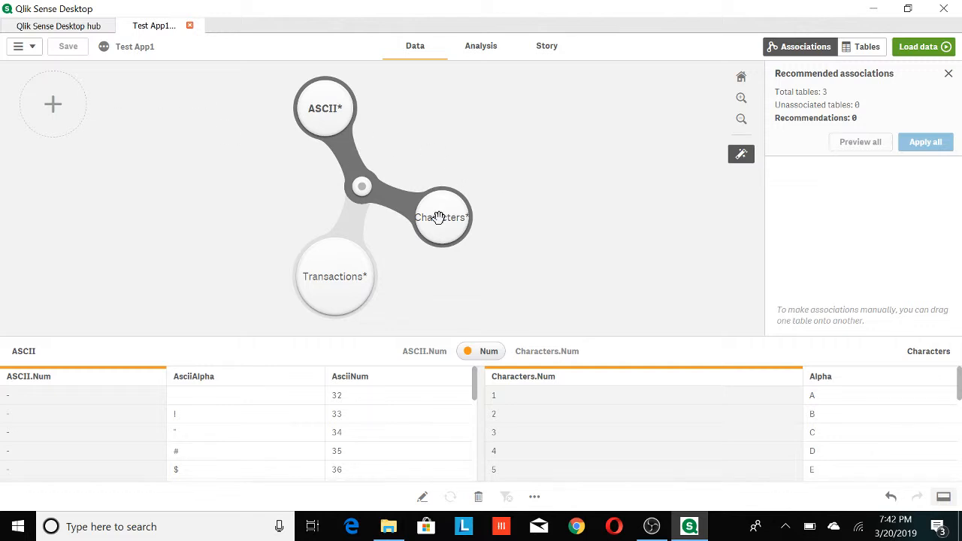
- Break the Num association by pulling the Characters and Transactions tables away from it, and save the app
{"action": "left_click_drag", "start_coordinate": [445, 191], "coordinate": [627, 206]}
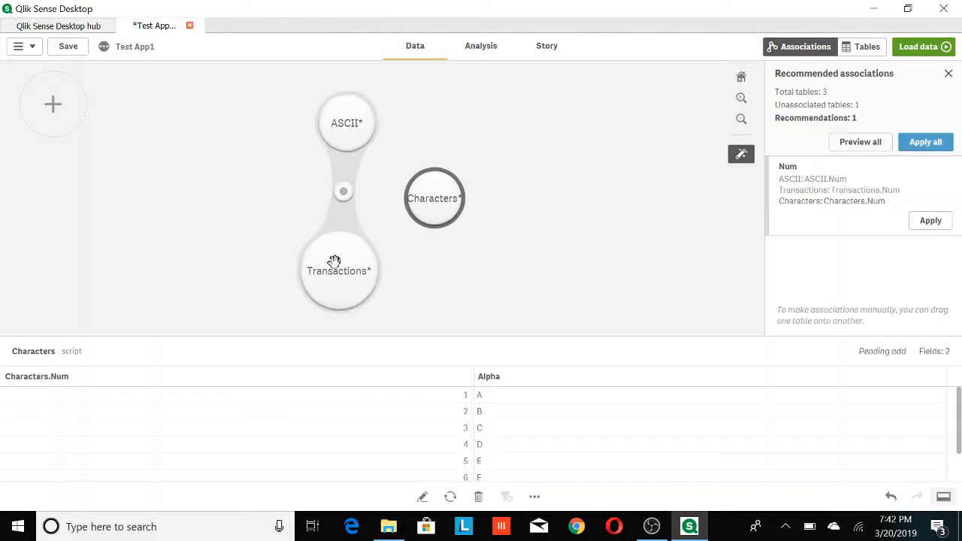
{"action": "left_click_drag", "start_coordinate": [342, 270], "coordinate": [168, 275]}
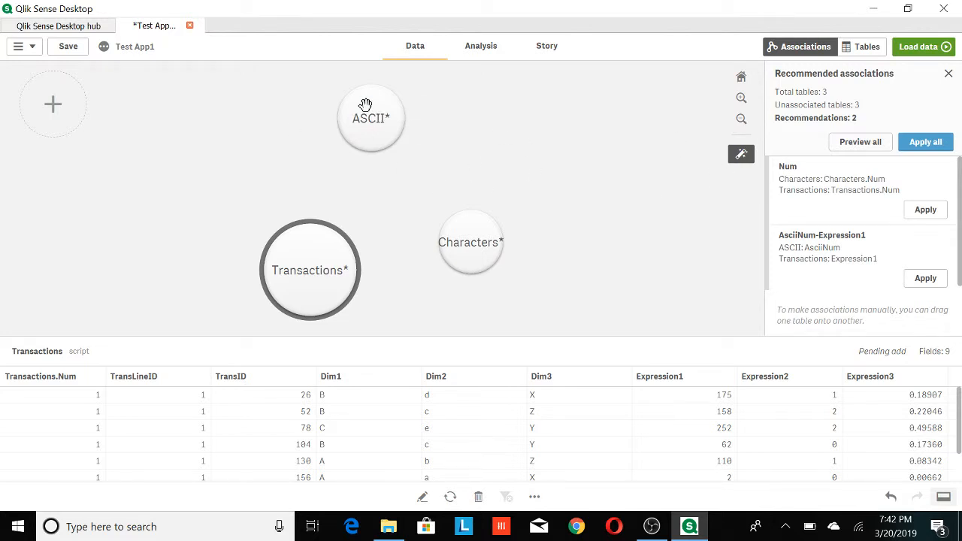
{"action": "left_click", "coordinate": [68, 47]}
- View the script in the data load editor, and open the data model viewer
{"action": "left_click", "coordinate": [36, 50]}
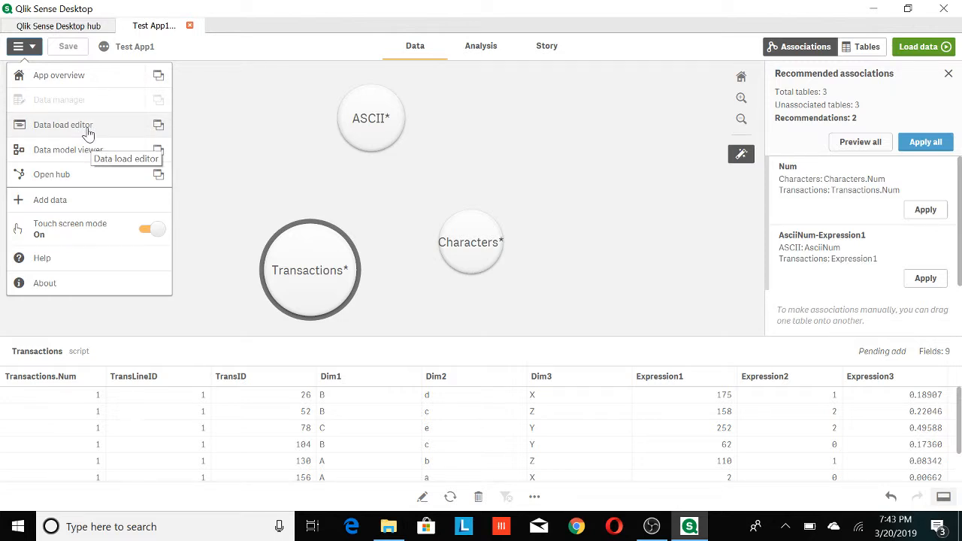
{"action": "left_click", "coordinate": [84, 131]}
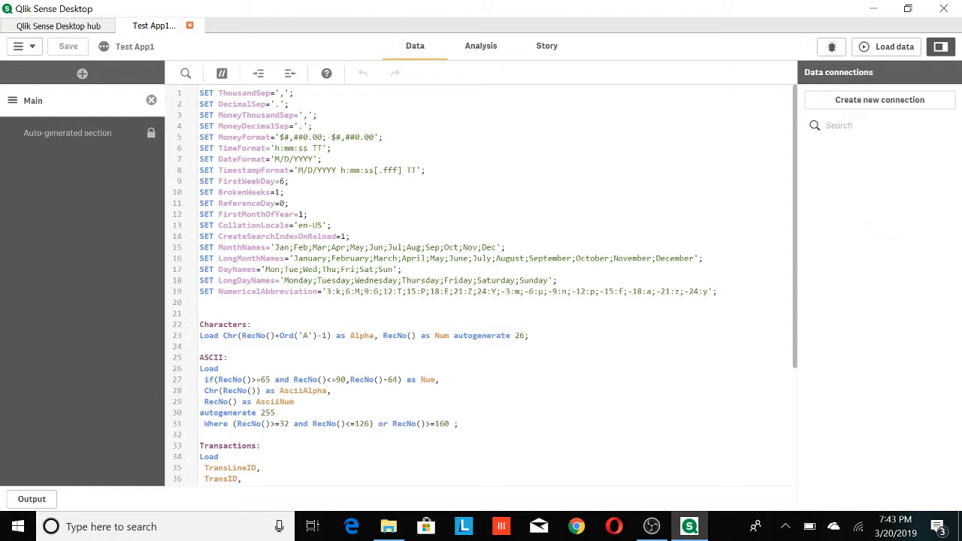
{"action": "left_click", "coordinate": [33, 51]}
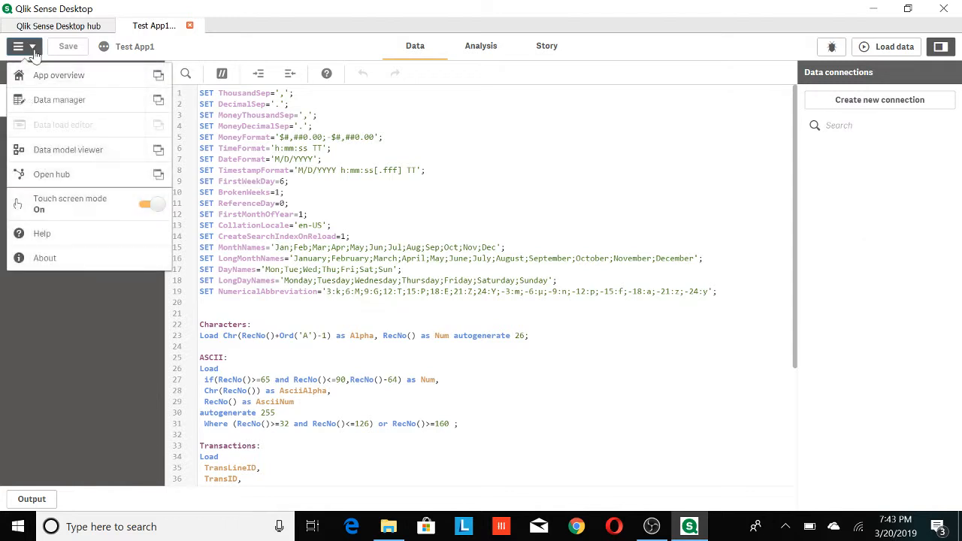
{"action": "left_click", "coordinate": [89, 157]}
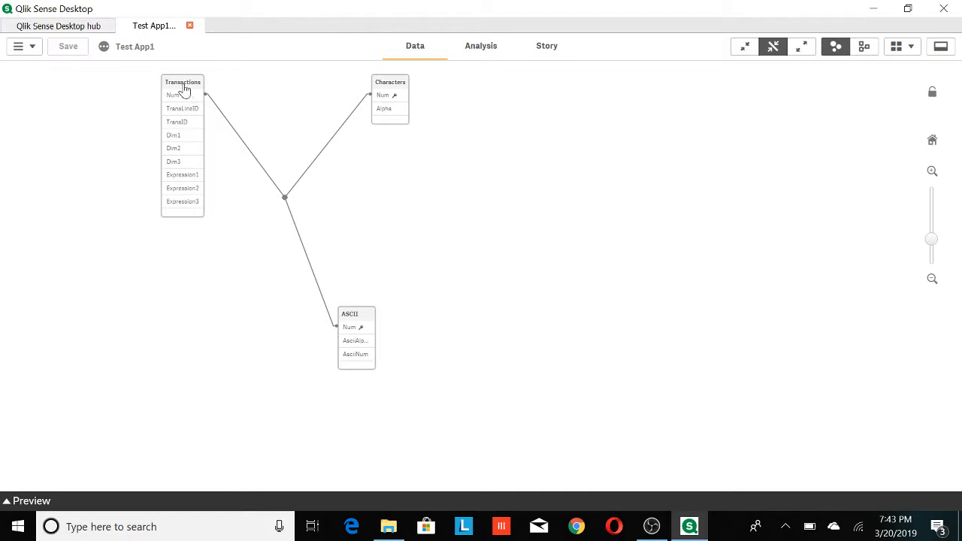
- Move the Transactions table lower in the data model, level with the link node, and open the app overview
{"action": "left_click_drag", "start_coordinate": [183, 85], "coordinate": [172, 200]}
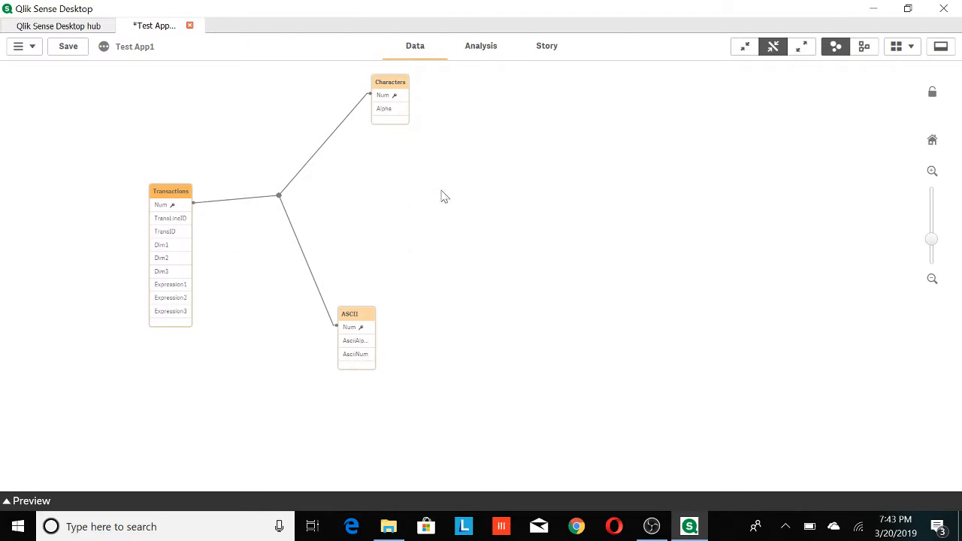
{"action": "left_click", "coordinate": [26, 49]}
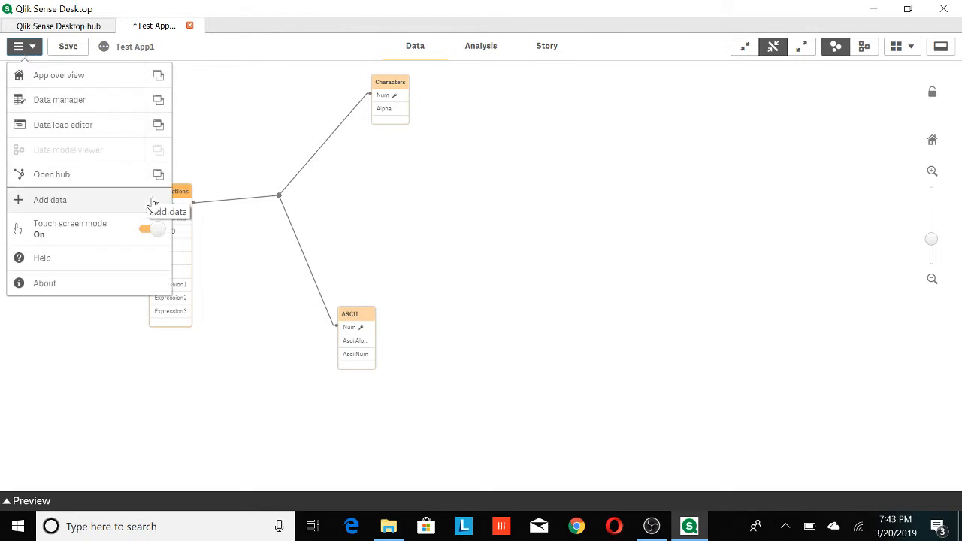
{"action": "left_click", "coordinate": [81, 83]}
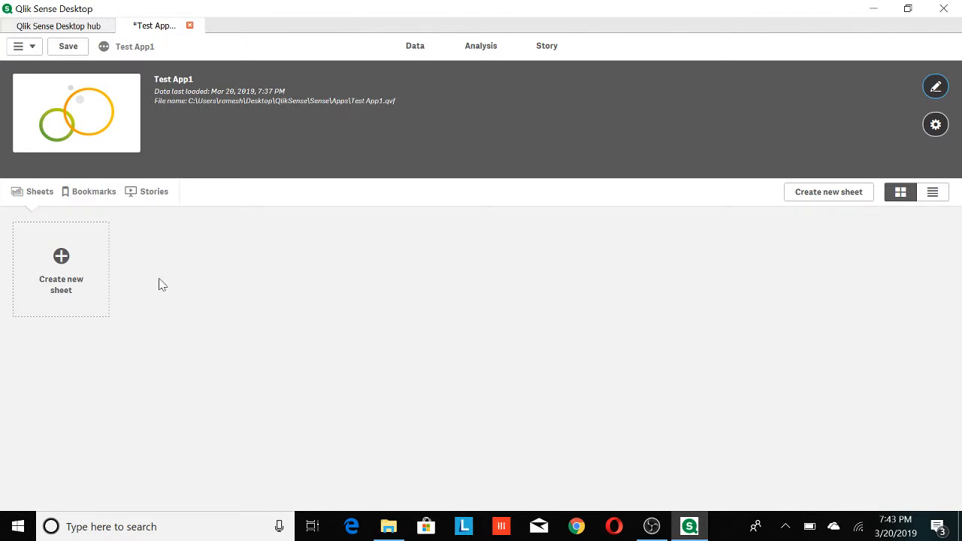
- Review the load script in the data load editor again, and return to the data model viewer
{"action": "left_click", "coordinate": [29, 47]}
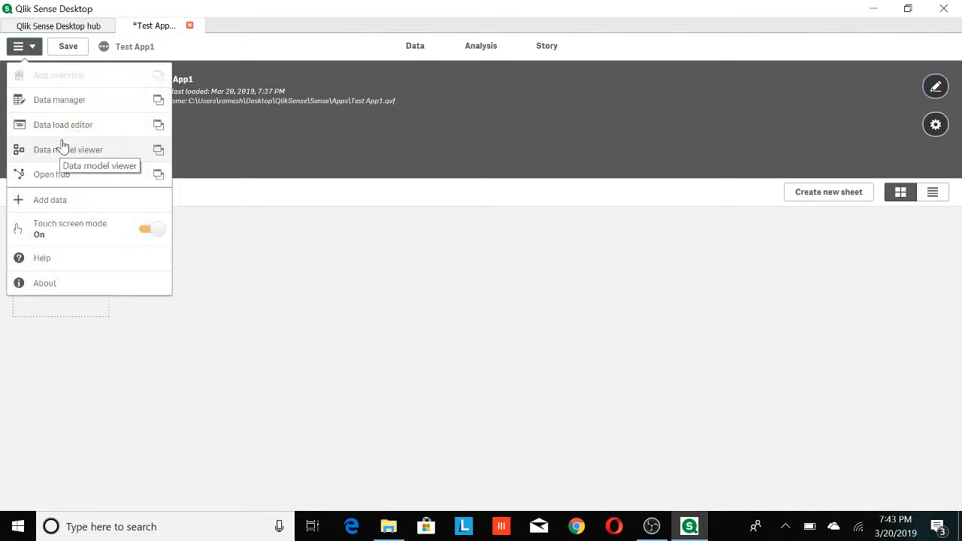
{"action": "left_click", "coordinate": [65, 126]}
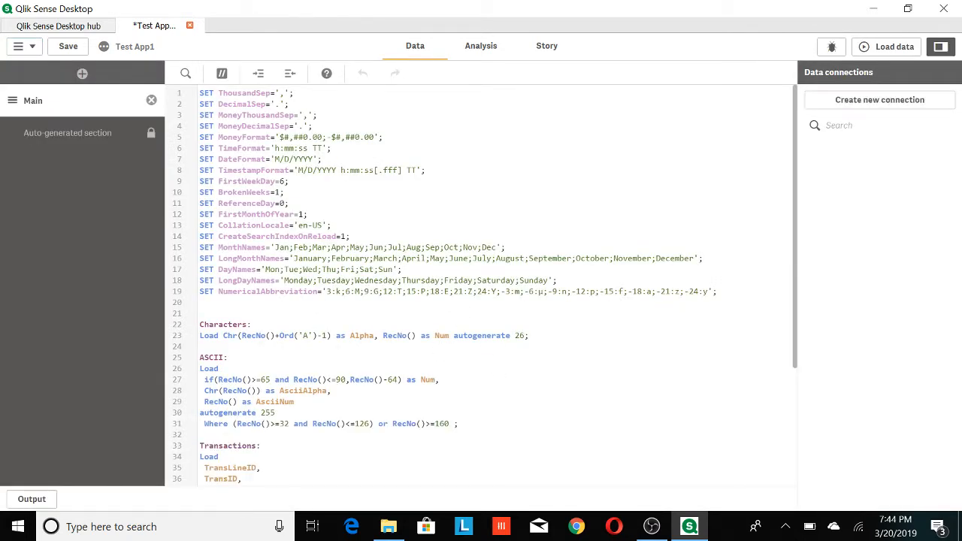
{"action": "left_click", "coordinate": [28, 47]}
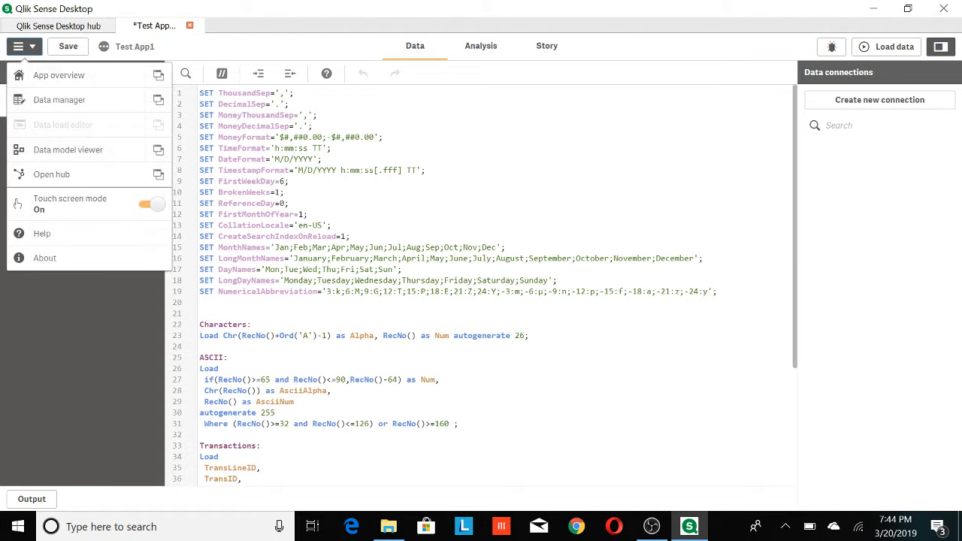
{"action": "left_click", "coordinate": [77, 154]}
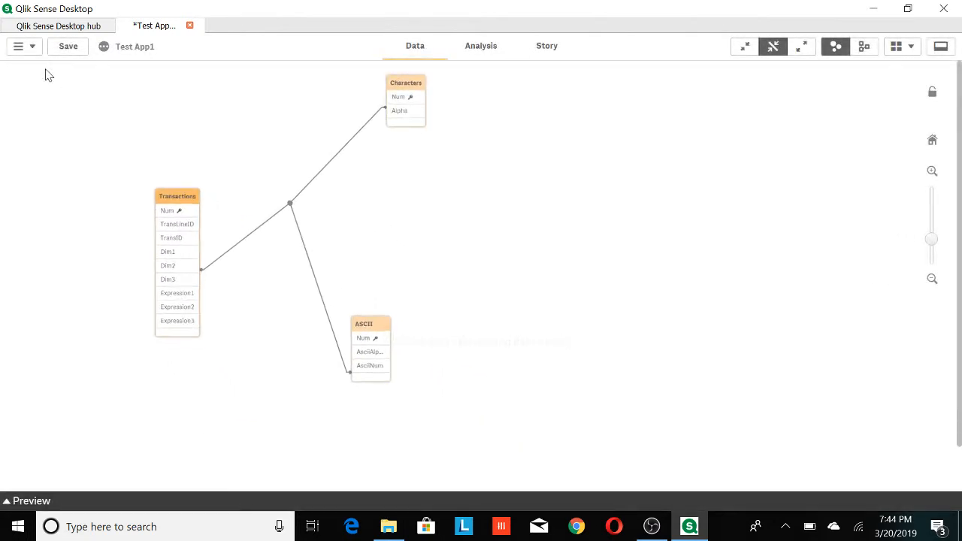
- Select the Transactions table in the data model and show its data preview
{"action": "left_click", "coordinate": [32, 50]}
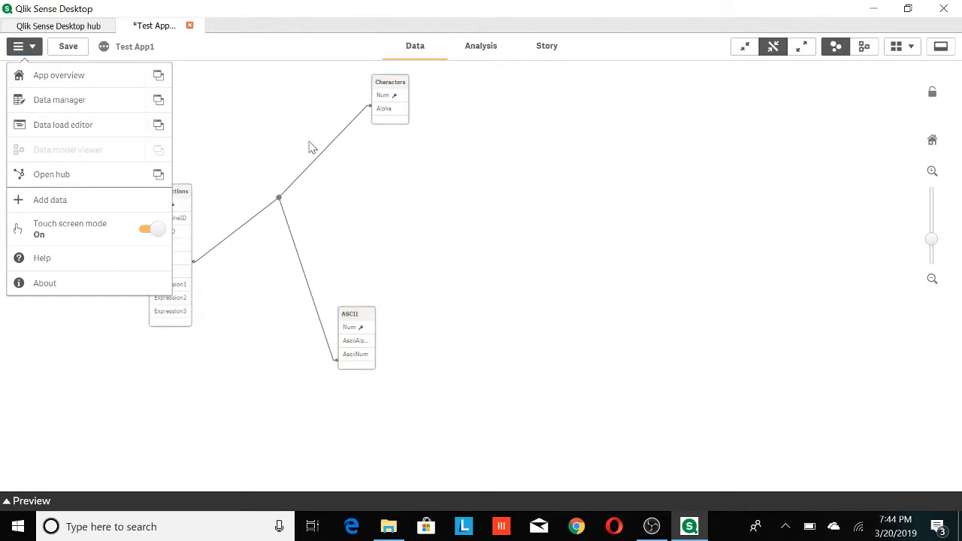
{"action": "left_click", "coordinate": [35, 51]}
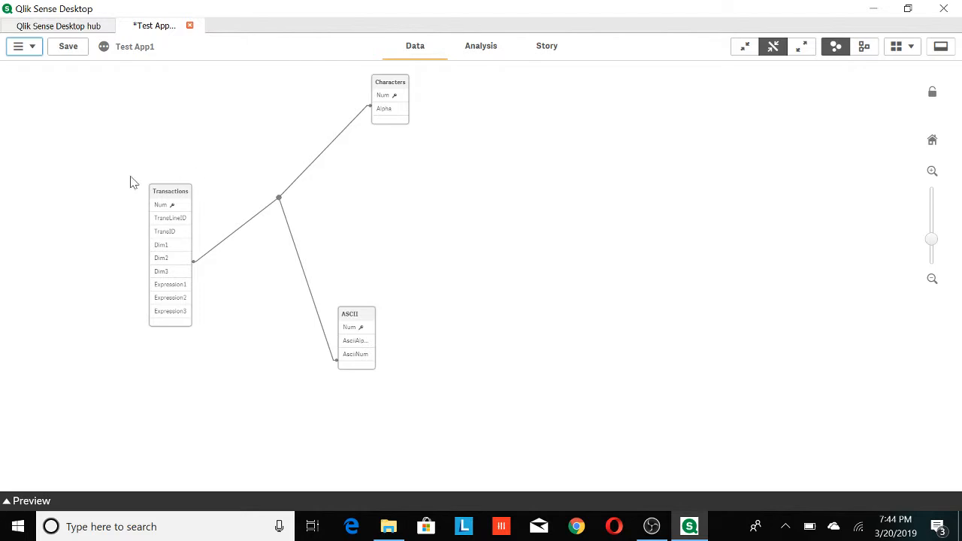
{"action": "left_click", "coordinate": [164, 194]}
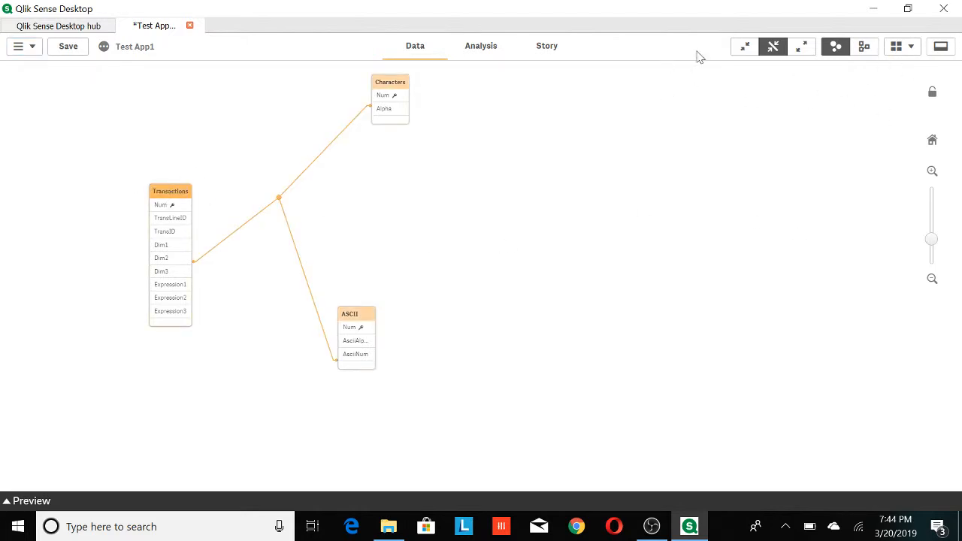
{"action": "left_click", "coordinate": [942, 46]}
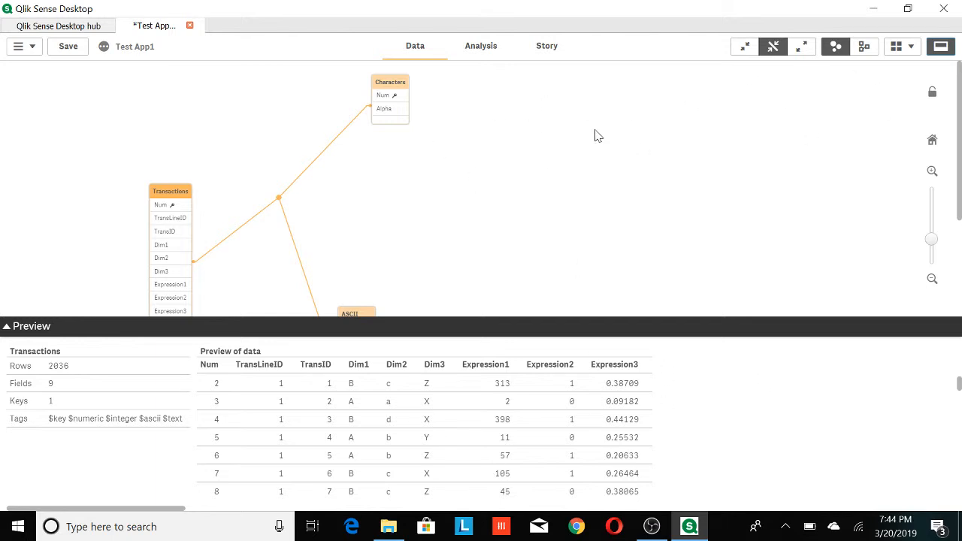
- Arrange the data model tables with Grid layout, and switch them to Auto layout
{"action": "left_click", "coordinate": [912, 49]}
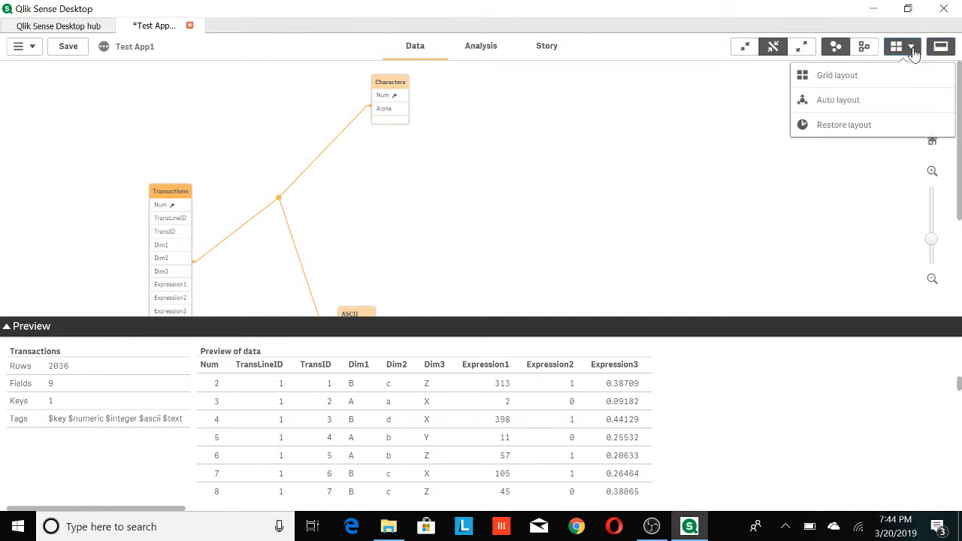
{"action": "left_click", "coordinate": [850, 83]}
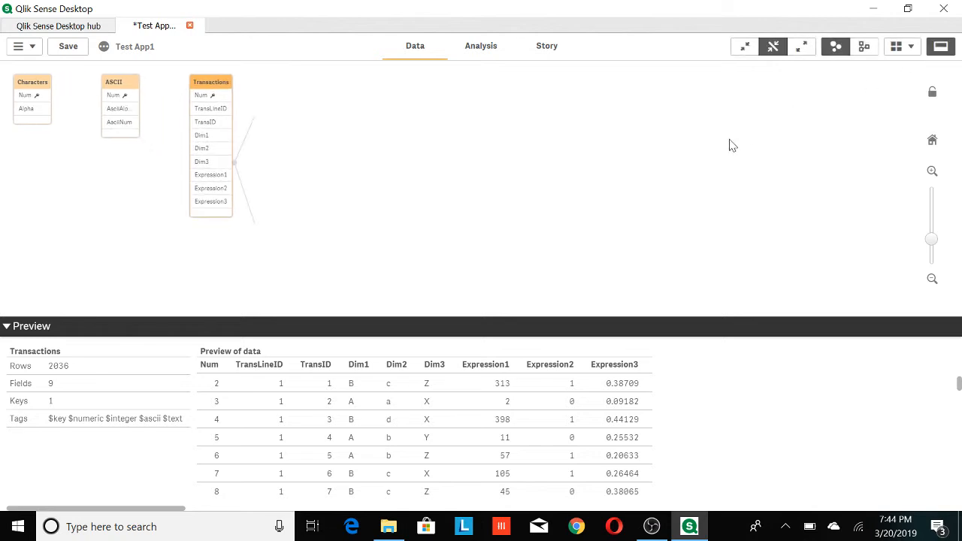
{"action": "left_click", "coordinate": [911, 51]}
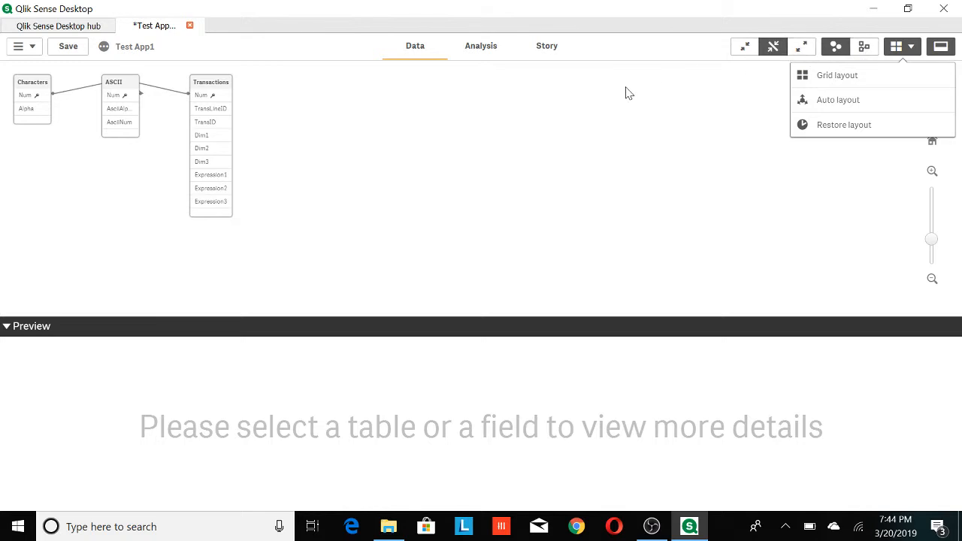
{"action": "left_click", "coordinate": [852, 99]}
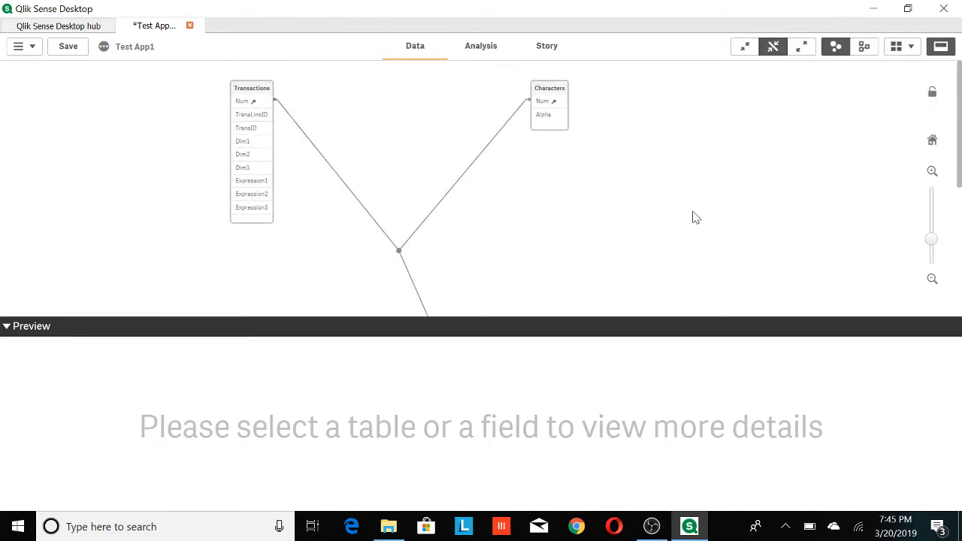
{"action": "left_click", "coordinate": [910, 50]}
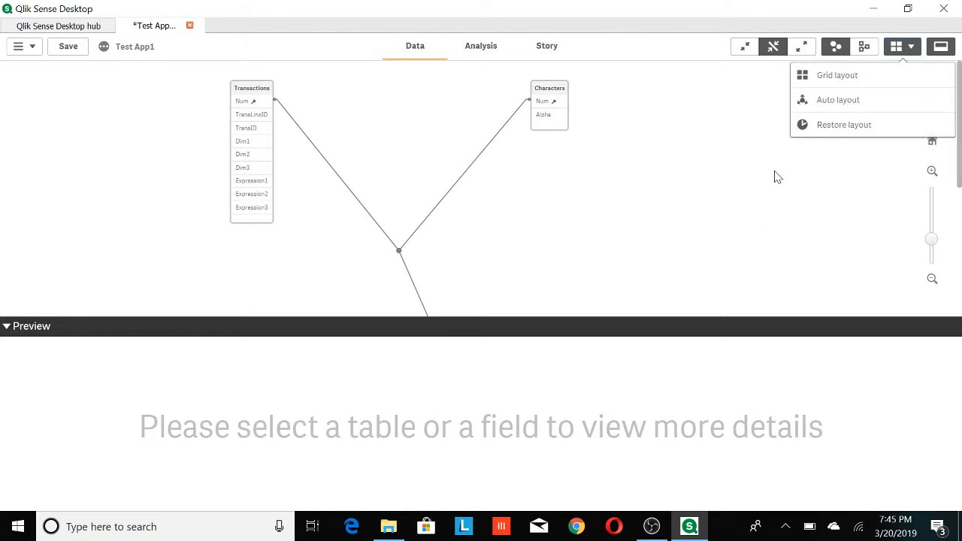
{"action": "left_click", "coordinate": [899, 39]}
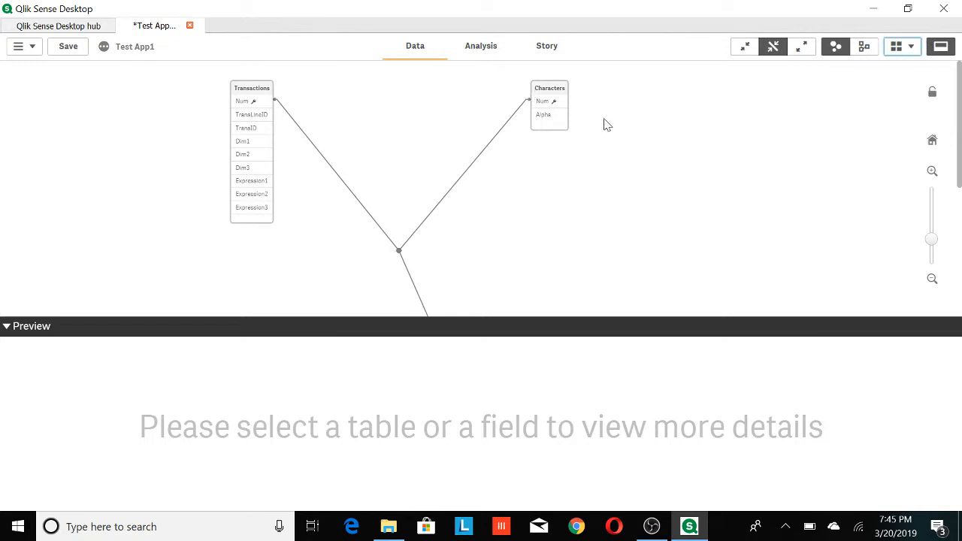
- Select the Transactions table in the rearranged model, and collapse the data preview to see all three tables
{"action": "left_click", "coordinate": [933, 278]}
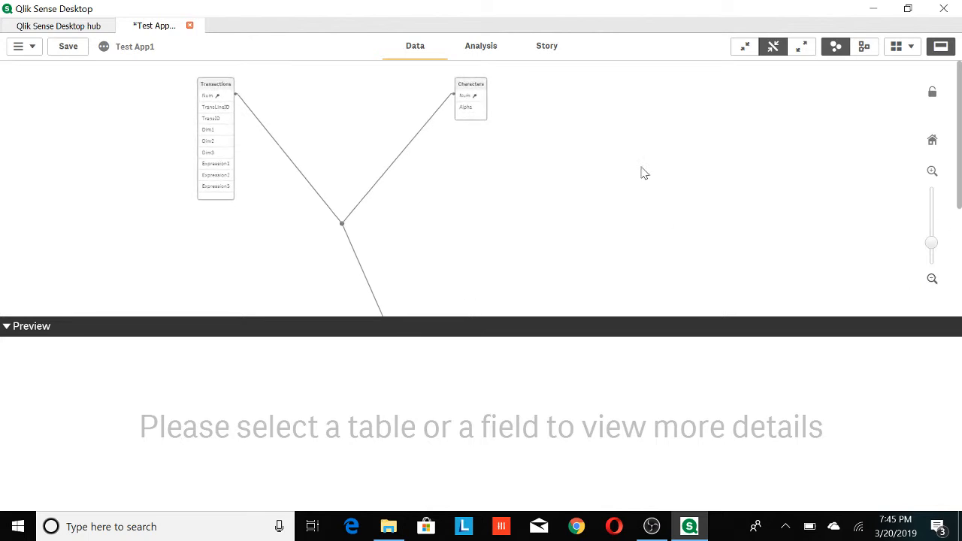
{"action": "left_click", "coordinate": [215, 85]}
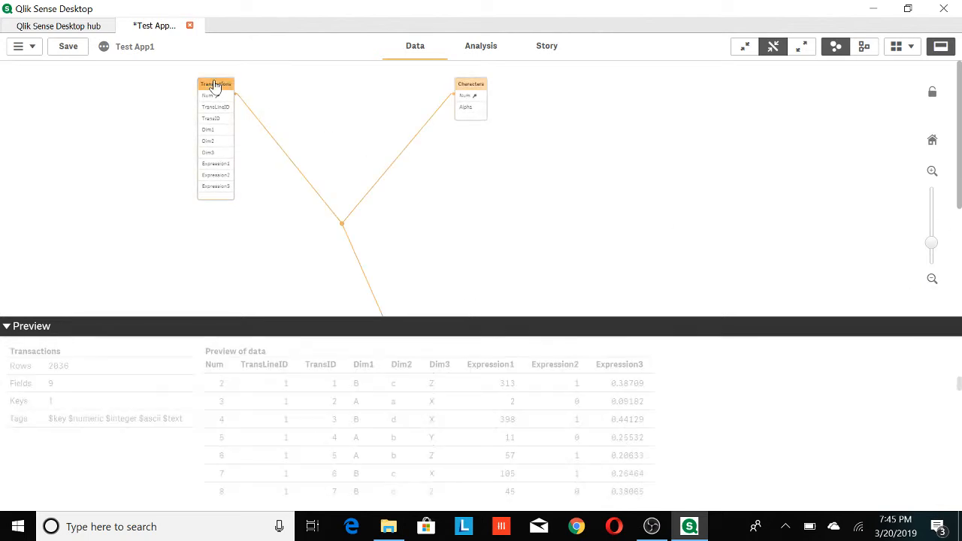
{"action": "left_click", "coordinate": [7, 327]}
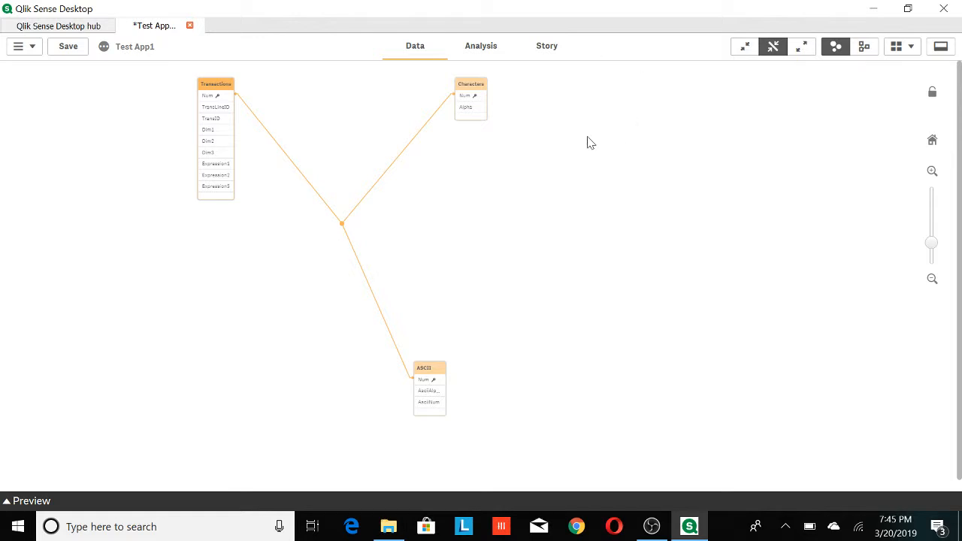
- Open the app's analysis and story views to start an empty sheet and story, and return to the app overview
{"action": "left_click", "coordinate": [493, 51]}
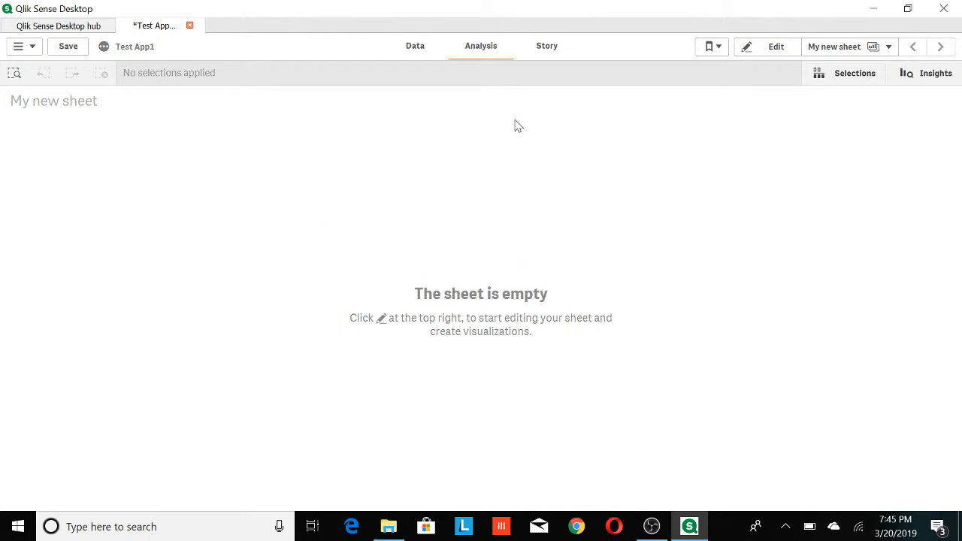
{"action": "left_click", "coordinate": [551, 53]}
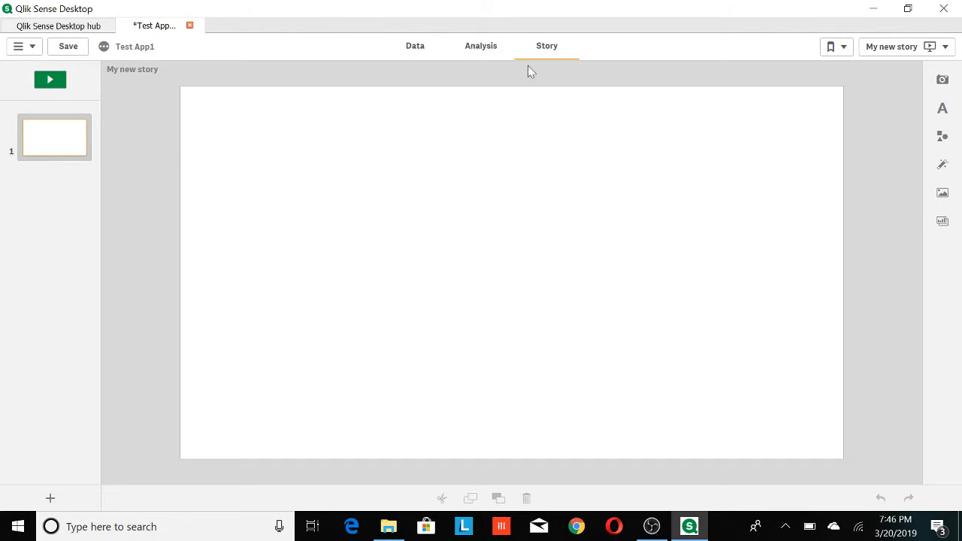
{"action": "left_click", "coordinate": [31, 51]}
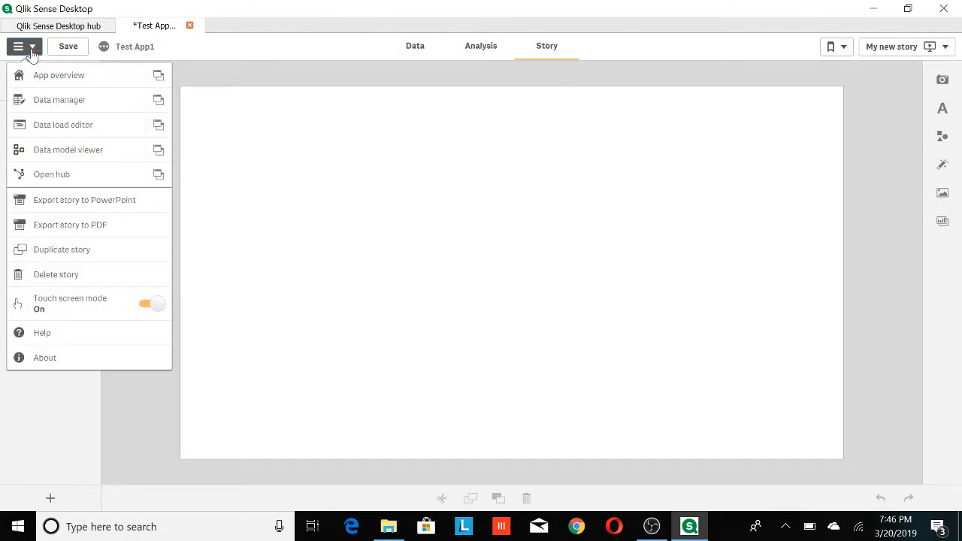
{"action": "left_click", "coordinate": [78, 78]}
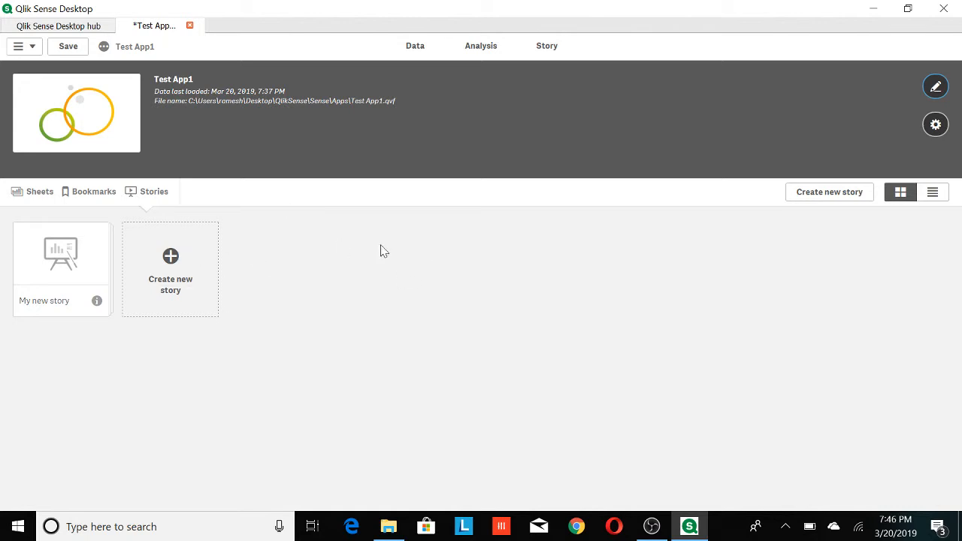
- Create a second sheet in the app overview and title it "My new sheet 2"
{"action": "left_click", "coordinate": [33, 196]}
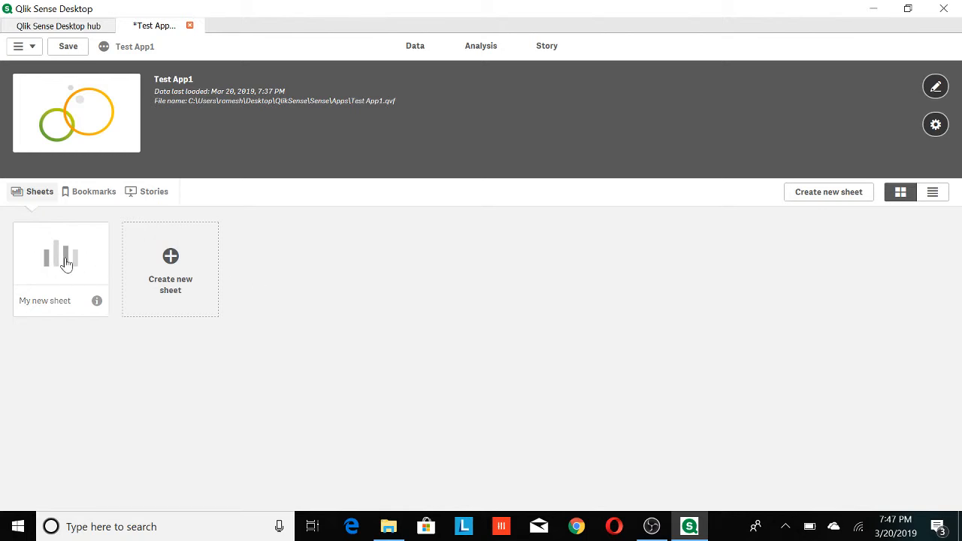
{"action": "left_click", "coordinate": [171, 265]}
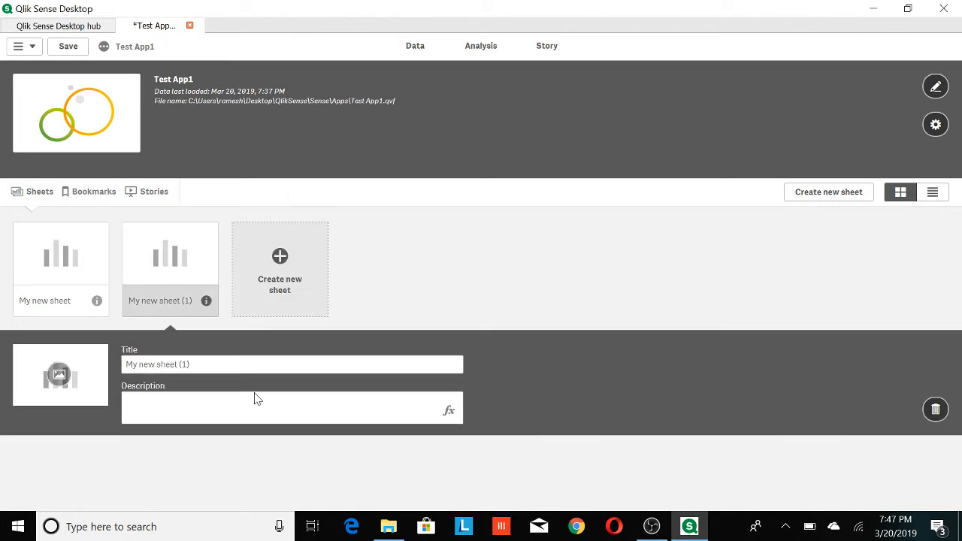
{"action": "left_click_drag", "start_coordinate": [218, 366], "coordinate": [56, 360]}
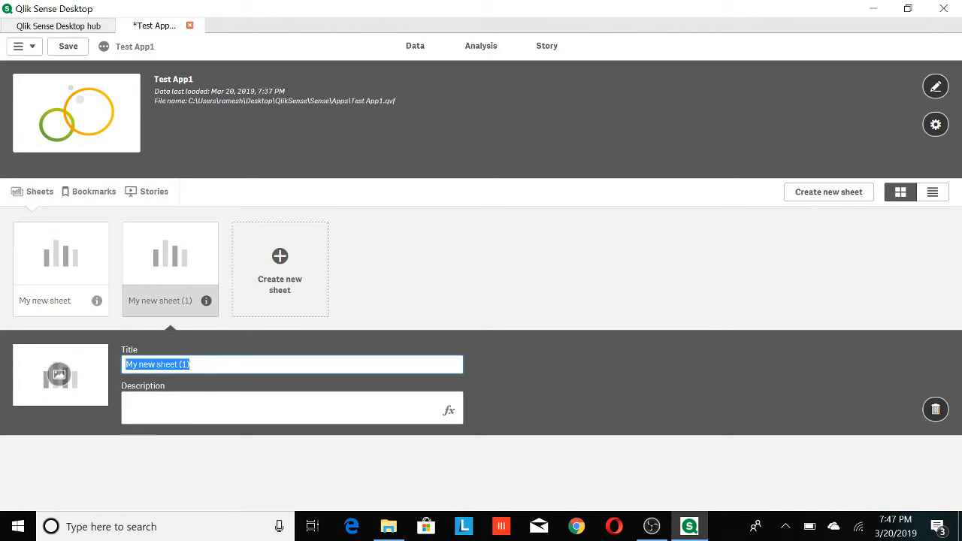
{"action": "left_click", "coordinate": [192, 365]}
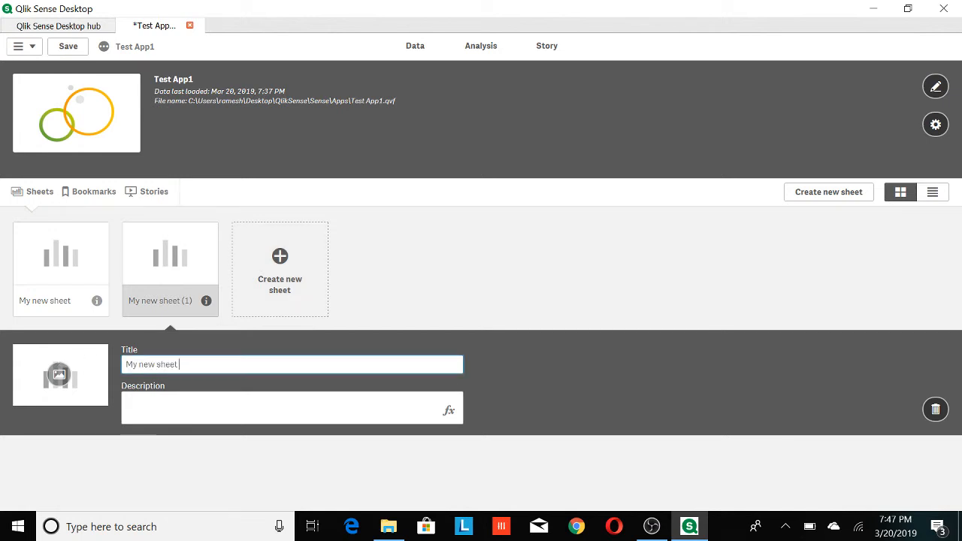
{"action": "left_click", "coordinate": [459, 261]}
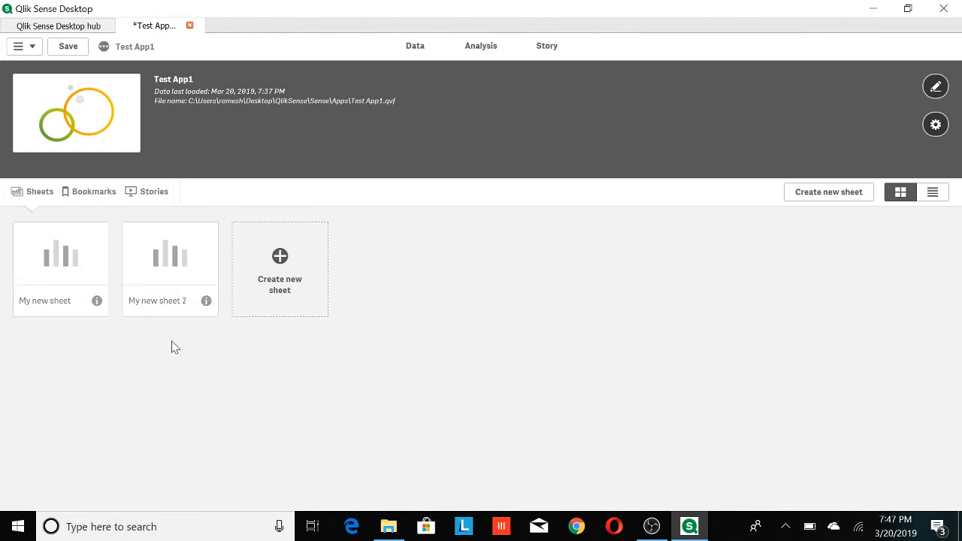
- Open "My new sheet" for editing, and filter its available fields to the Transactions table
{"action": "left_click", "coordinate": [64, 254]}
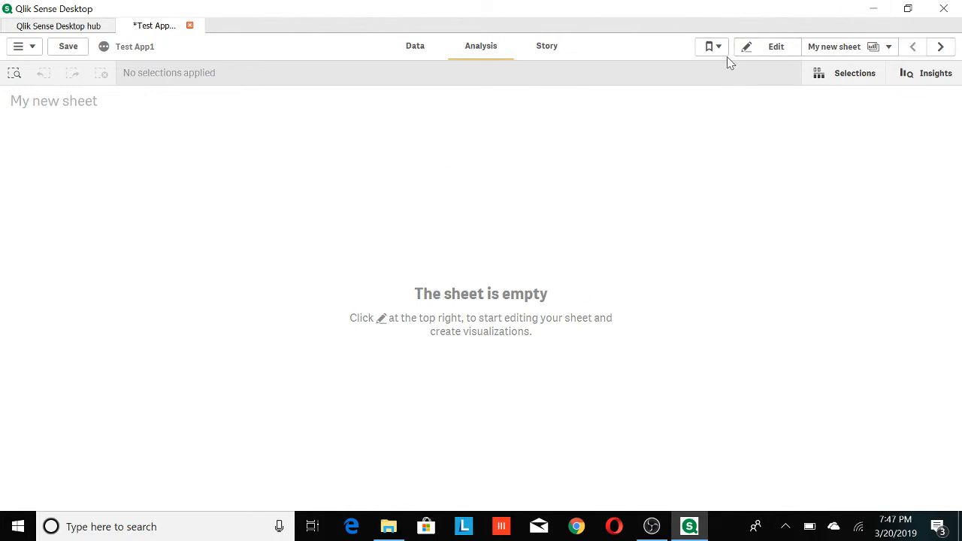
{"action": "left_click", "coordinate": [756, 52]}
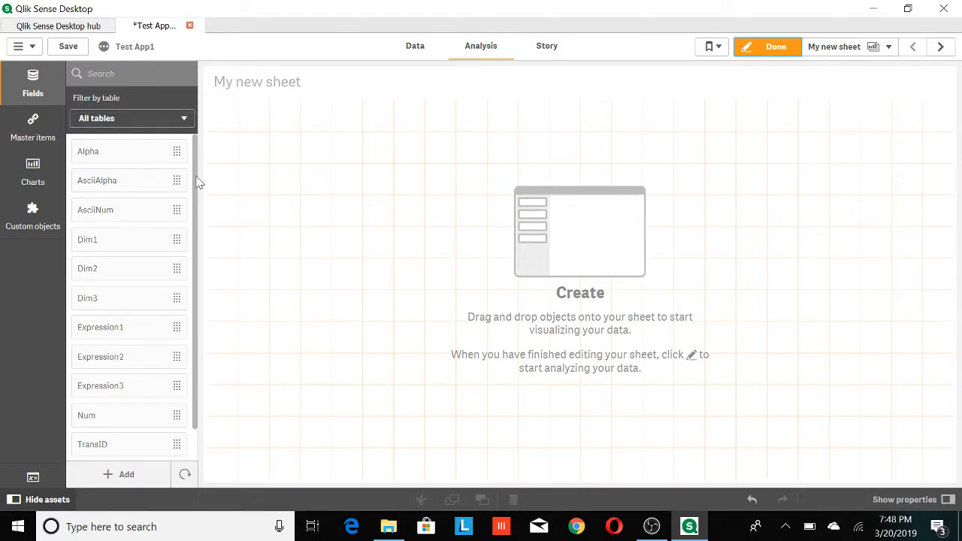
{"action": "left_click", "coordinate": [184, 120]}
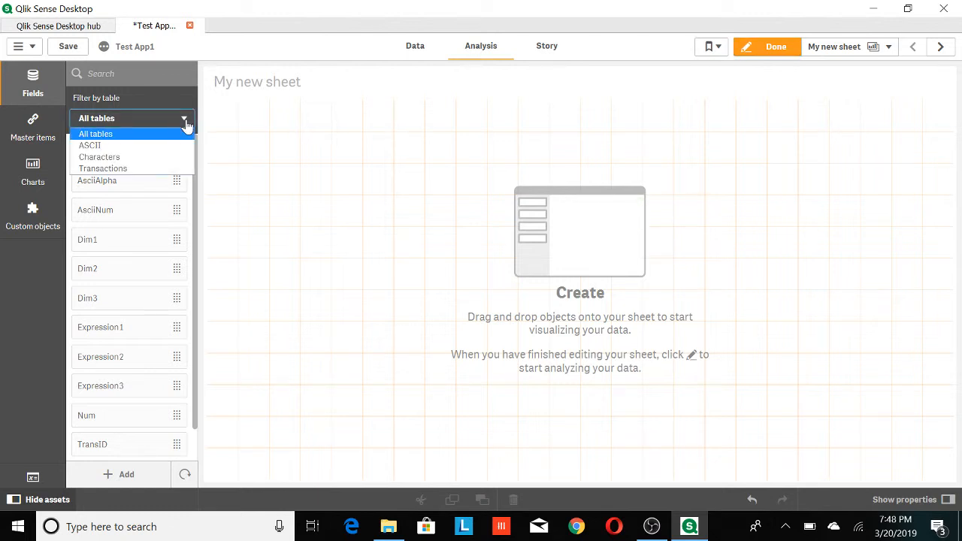
{"action": "left_click", "coordinate": [125, 169]}
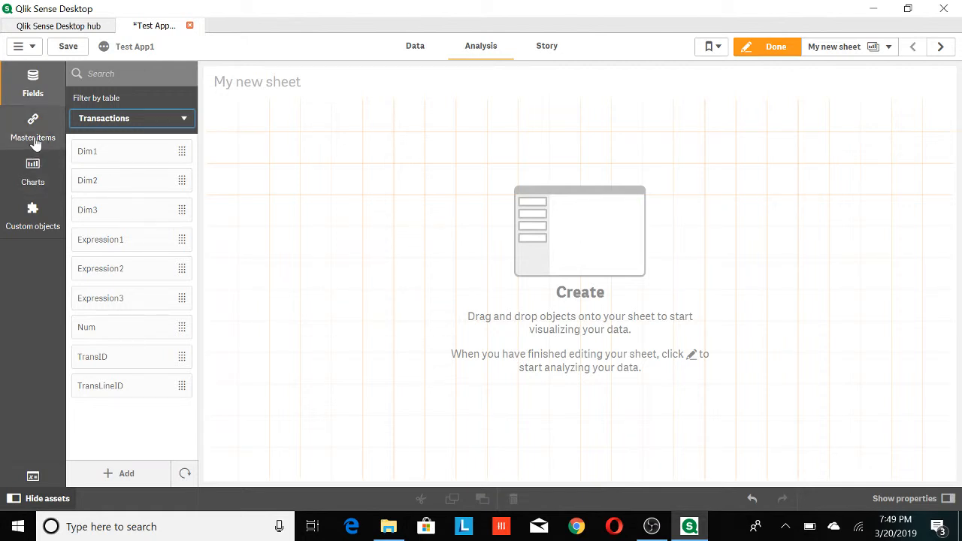
- Add a bar chart resized to the upper-left part of the sheet grid, and place a combo chart below it
{"action": "left_click", "coordinate": [34, 173]}
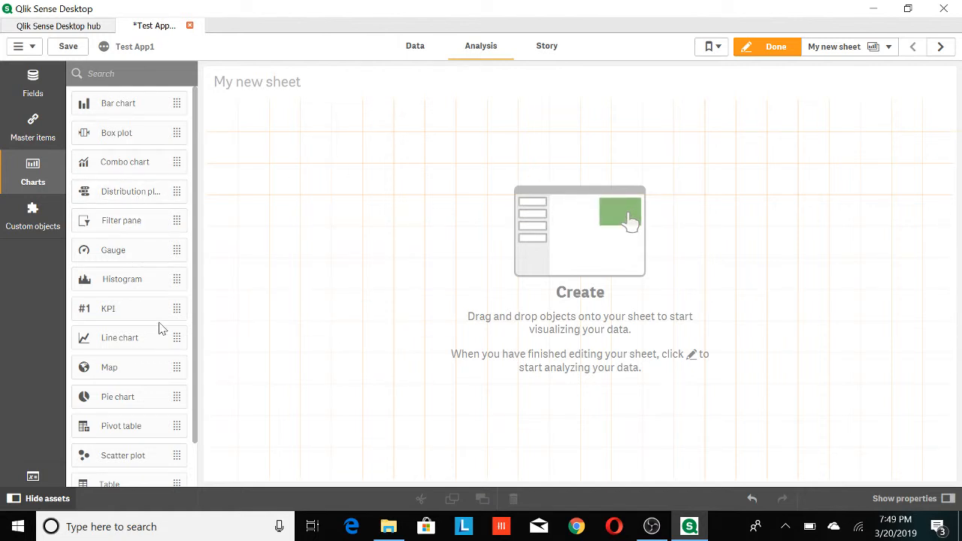
{"action": "left_click_drag", "start_coordinate": [197, 234], "coordinate": [193, 171]}
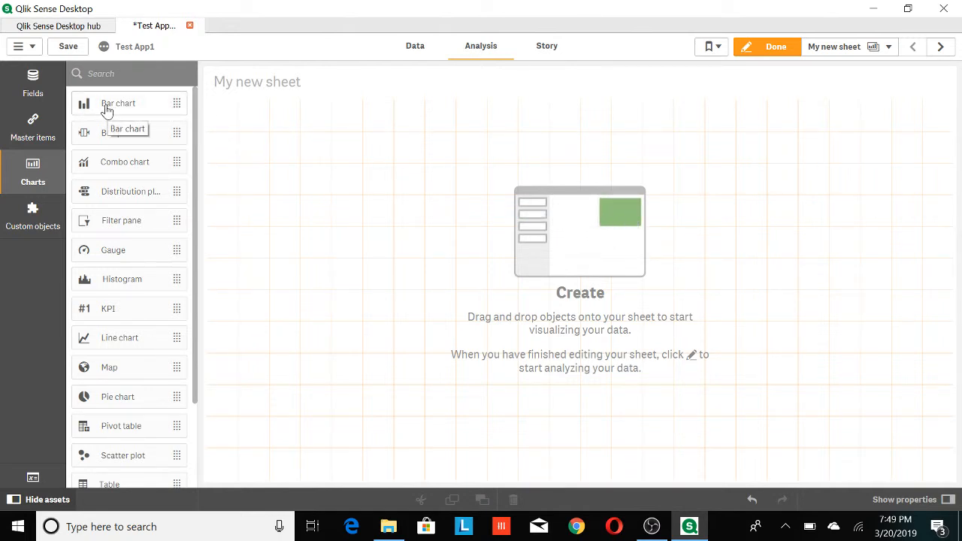
{"action": "left_click_drag", "start_coordinate": [101, 105], "coordinate": [518, 292]}
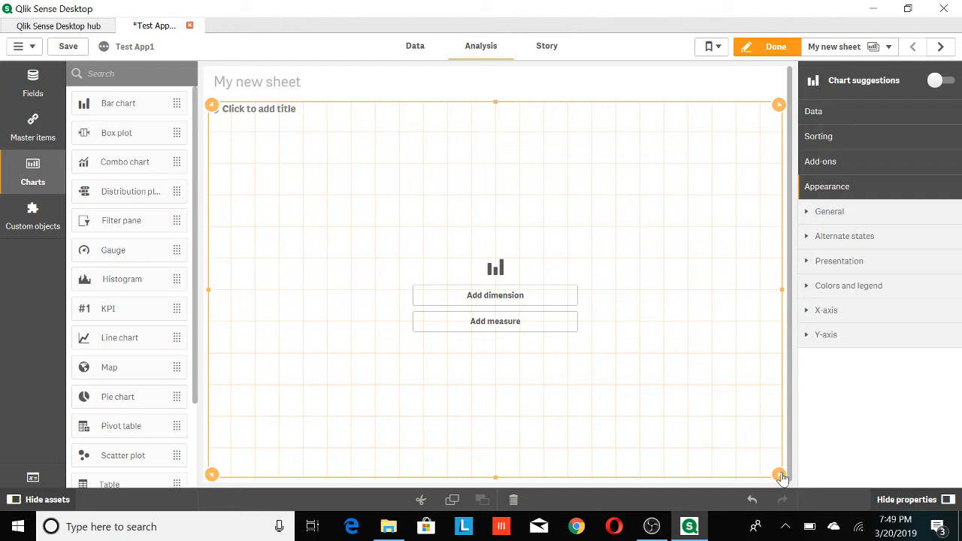
{"action": "left_click_drag", "start_coordinate": [780, 475], "coordinate": [568, 286]}
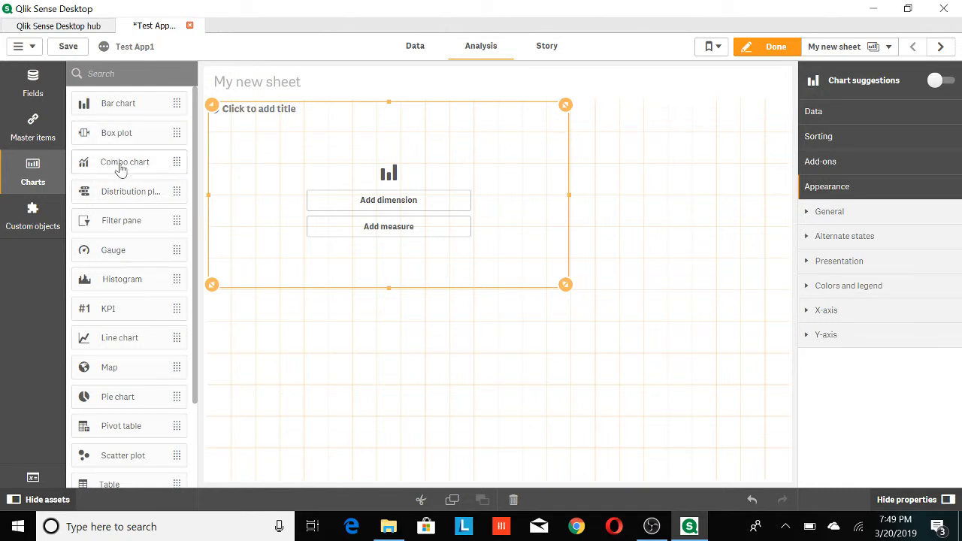
{"action": "left_click_drag", "start_coordinate": [120, 169], "coordinate": [378, 368]}
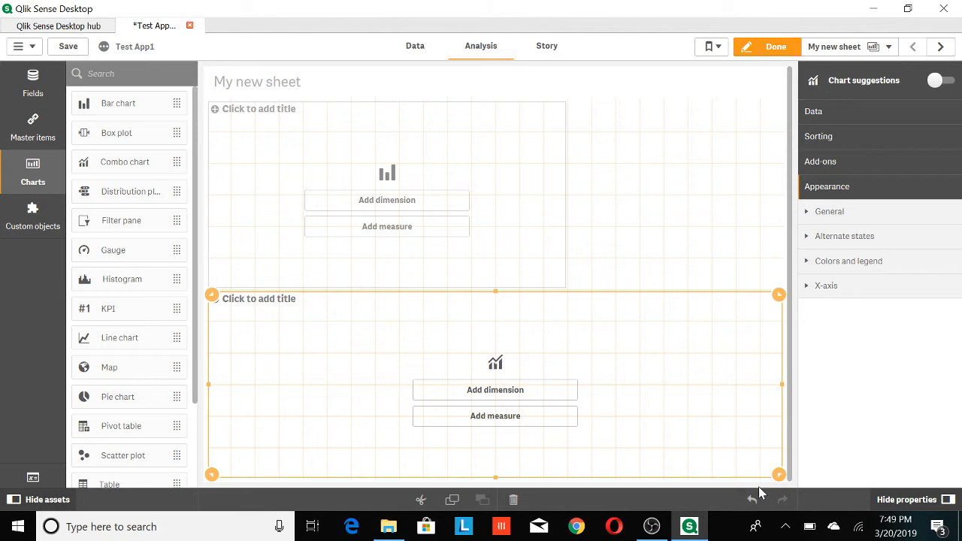
- Narrow the combo chart to about two thirds of the sheet width, preview the sheet outside edit mode, and resume editing
{"action": "left_click_drag", "start_coordinate": [777, 474], "coordinate": [587, 470]}
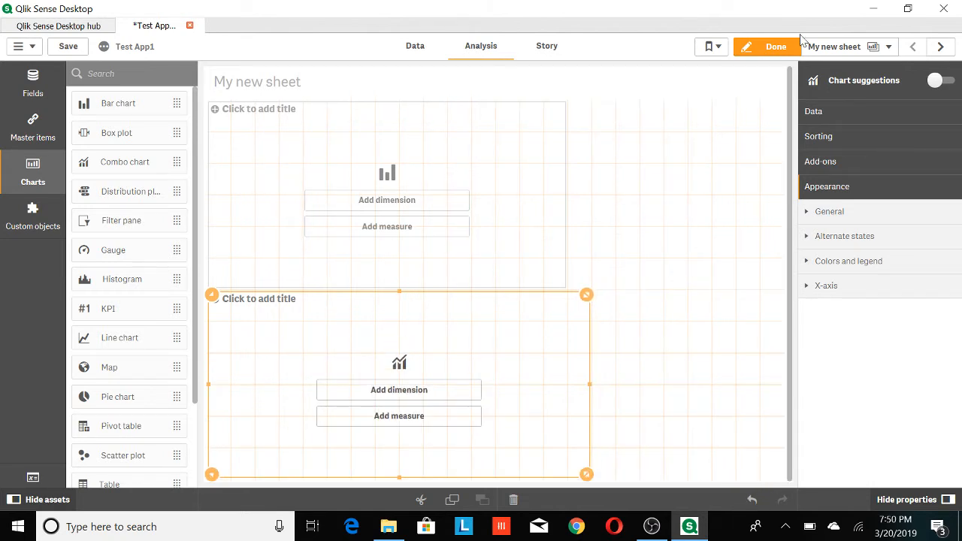
{"action": "left_click", "coordinate": [777, 47]}
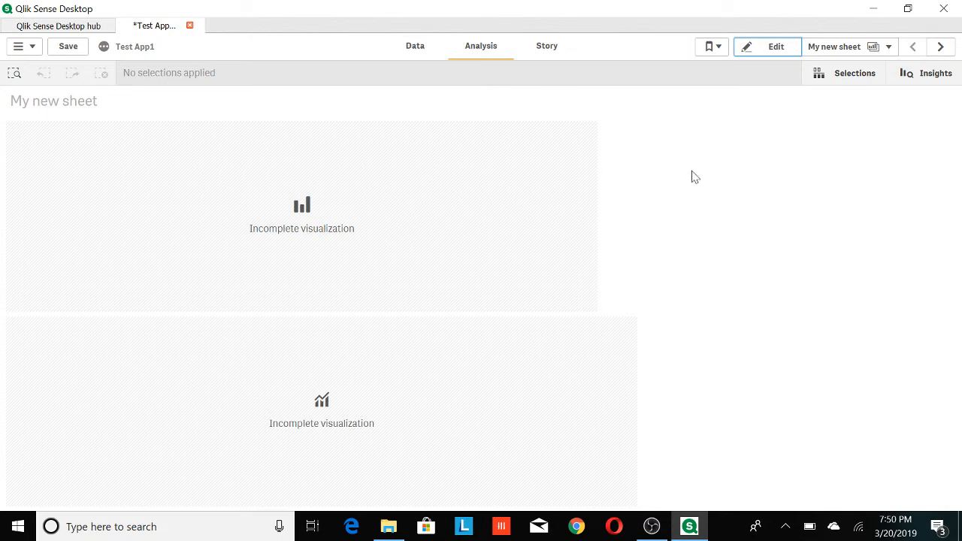
{"action": "left_click", "coordinate": [761, 49]}
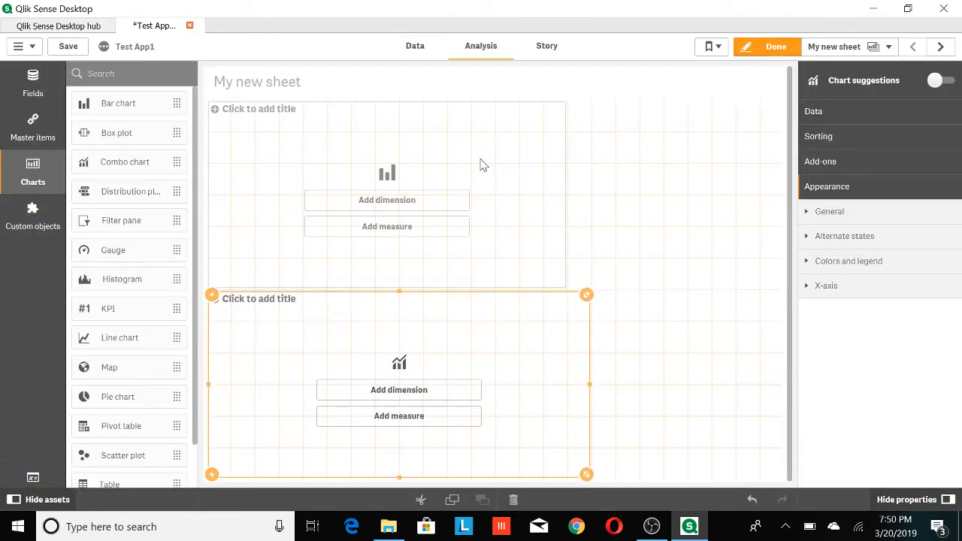
- Delete the combo chart below the bar chart from the sheet
{"action": "left_click", "coordinate": [482, 164]}
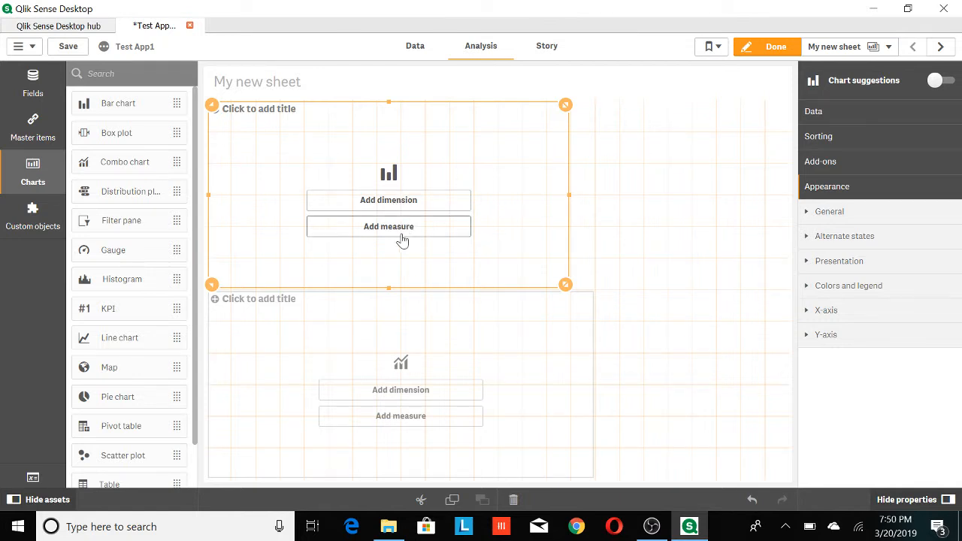
{"action": "left_click", "coordinate": [416, 352]}
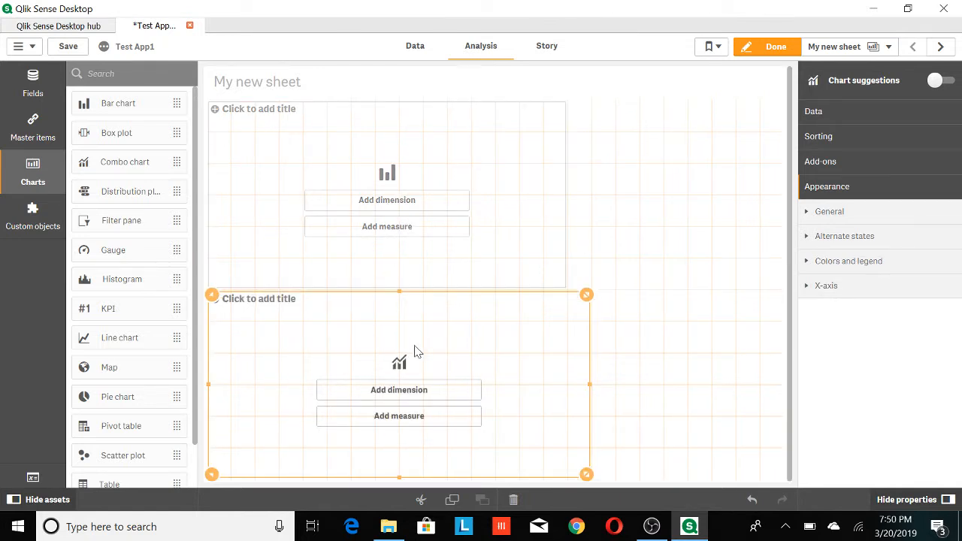
{"action": "key", "text": "Delete"}
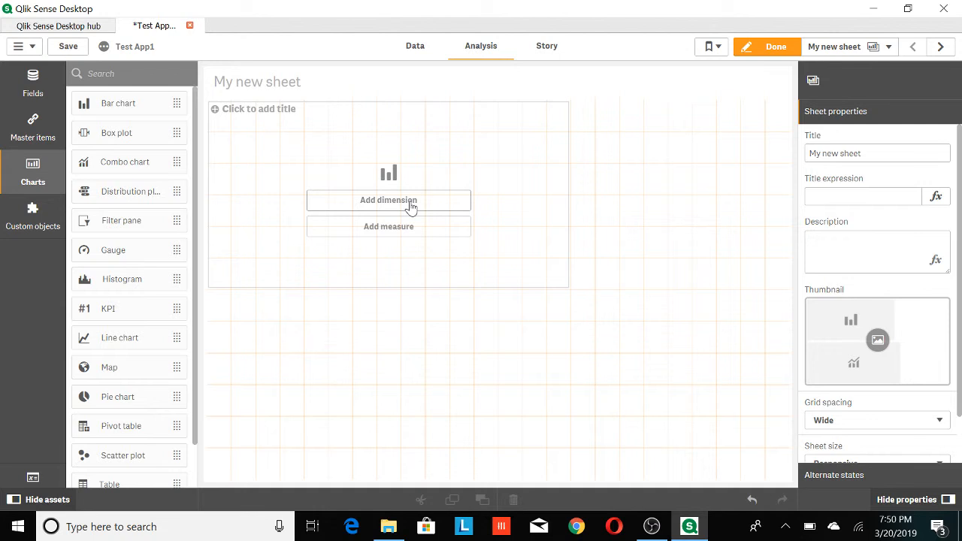
- Give the bar chart the dimension Dim1 and the measure Sum(Expression1)
{"action": "left_click", "coordinate": [412, 208]}
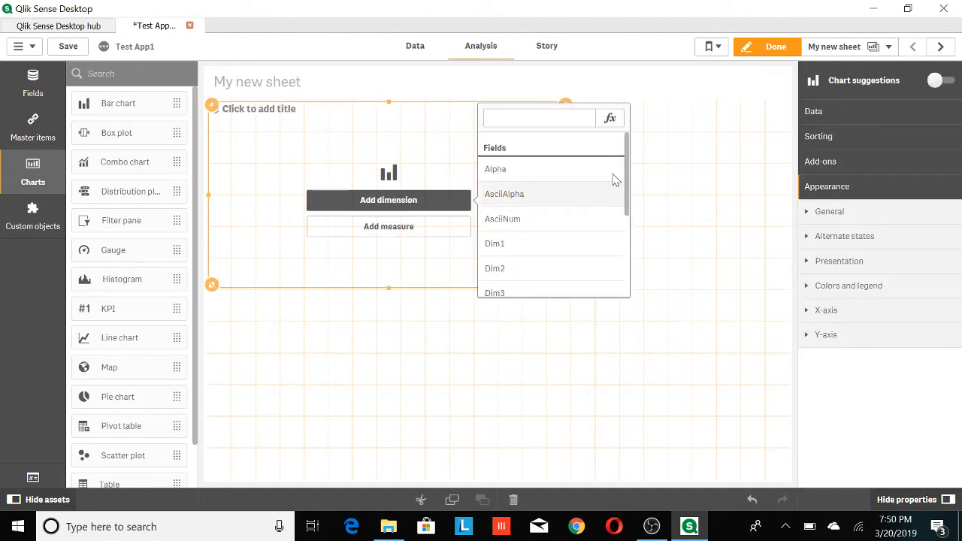
{"action": "left_click_drag", "start_coordinate": [628, 161], "coordinate": [630, 194]}
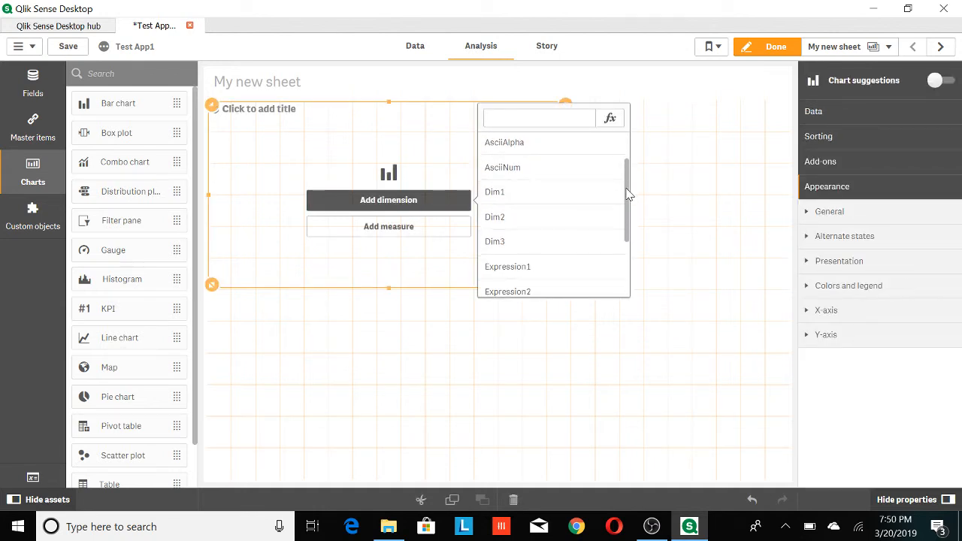
{"action": "left_click", "coordinate": [522, 193]}
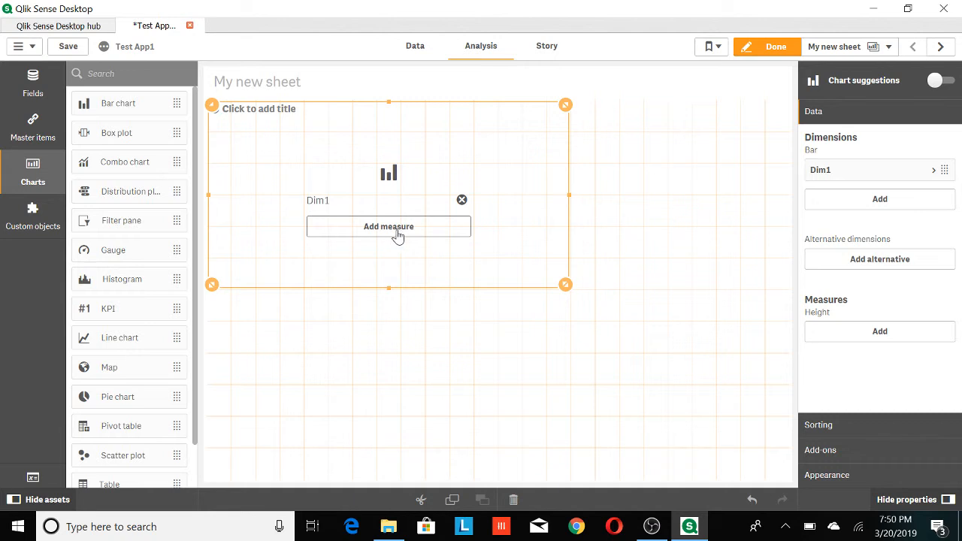
{"action": "left_click", "coordinate": [398, 237]}
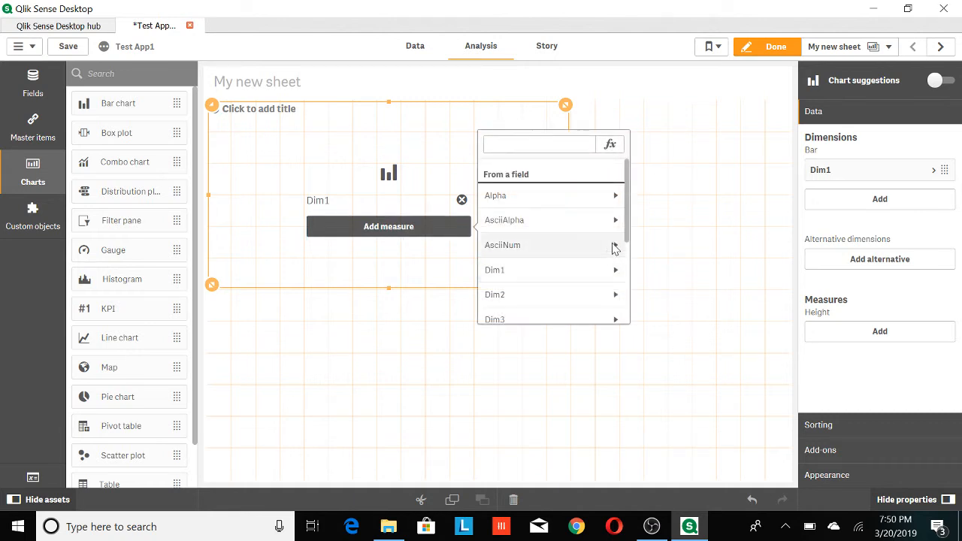
{"action": "left_click_drag", "start_coordinate": [629, 238], "coordinate": [634, 295]}
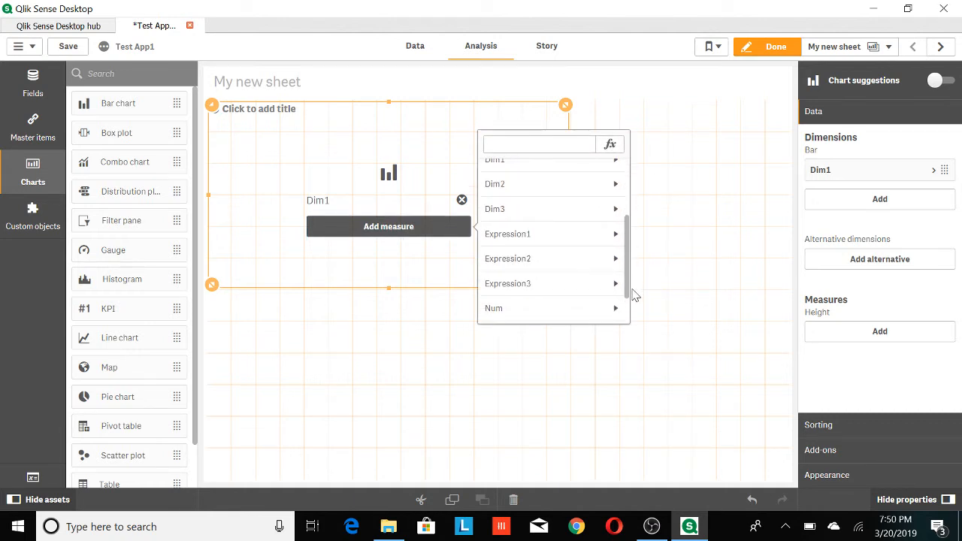
{"action": "left_click", "coordinate": [538, 237]}
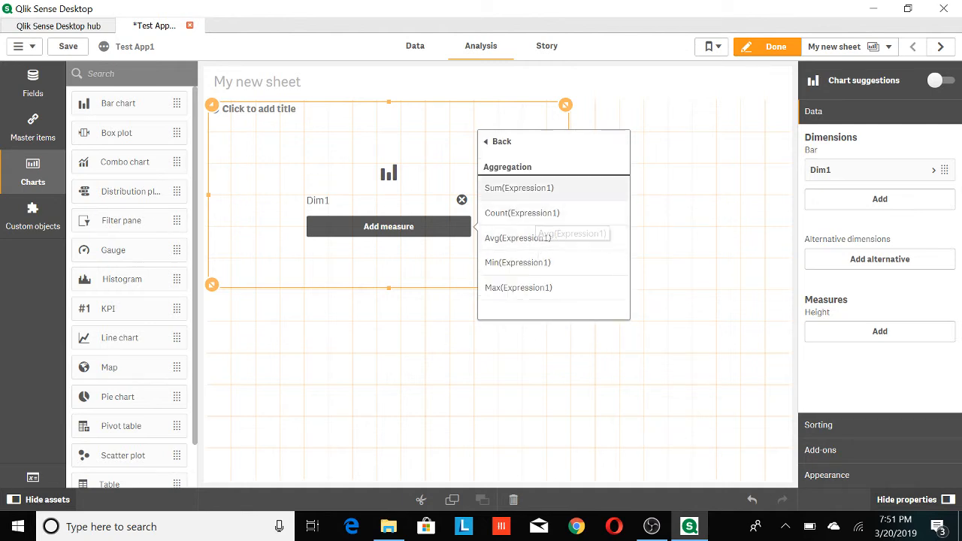
{"action": "left_click", "coordinate": [564, 197]}
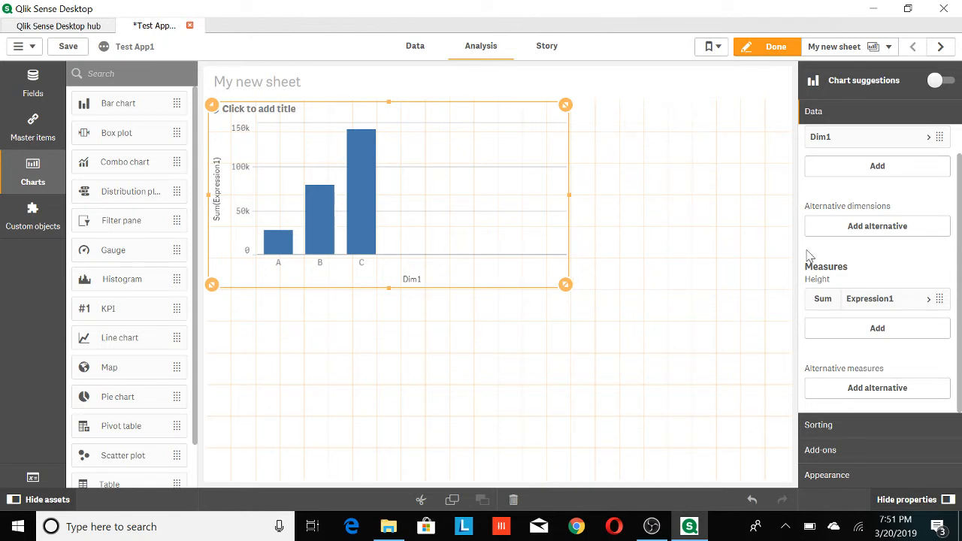
- Review the bar chart's Dim1 settings and its measure expression in the expression editor, and preview the sheet outside edit mode
{"action": "scroll", "coordinate": [960, 229], "scroll_direction": "up", "scroll_amount": 2}
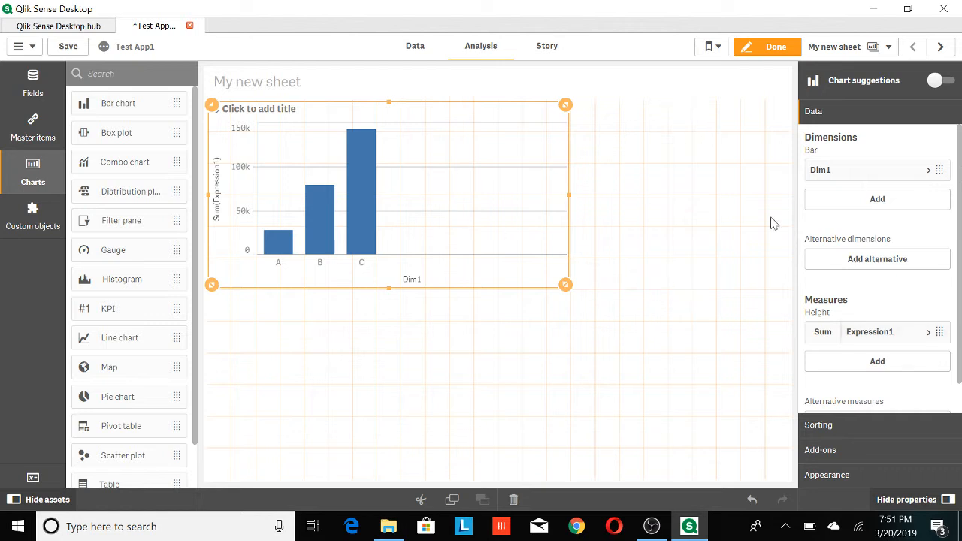
{"action": "left_click", "coordinate": [930, 172]}
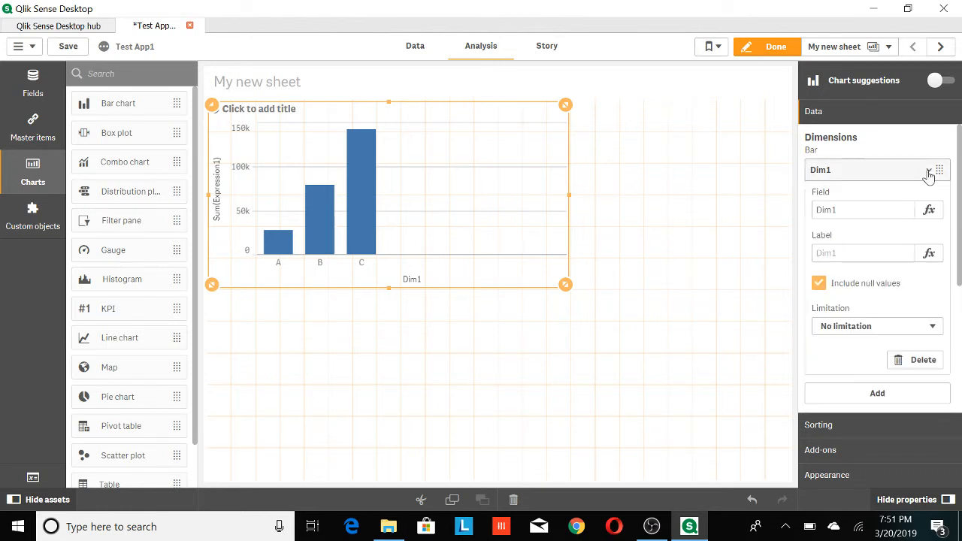
{"action": "left_click", "coordinate": [930, 173]}
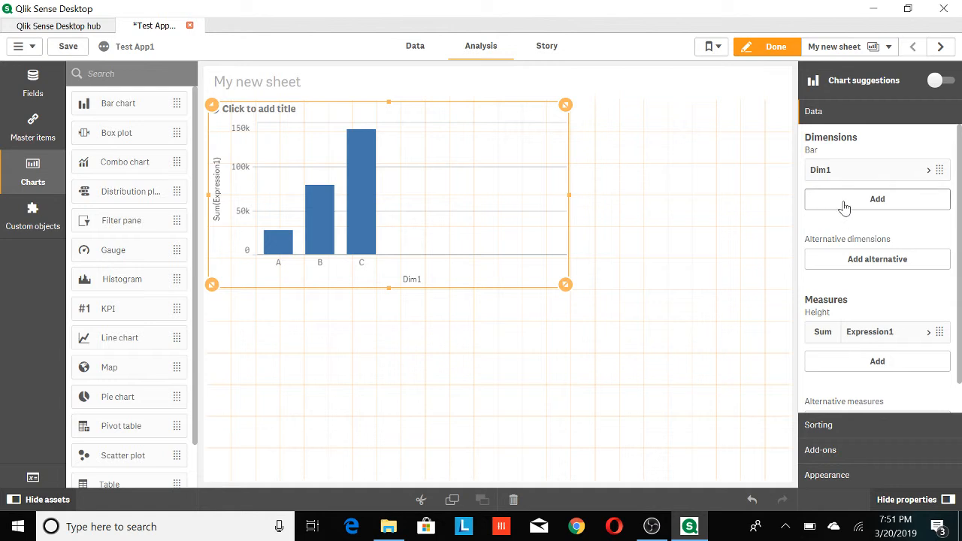
{"action": "left_click_drag", "start_coordinate": [960, 230], "coordinate": [961, 276]}
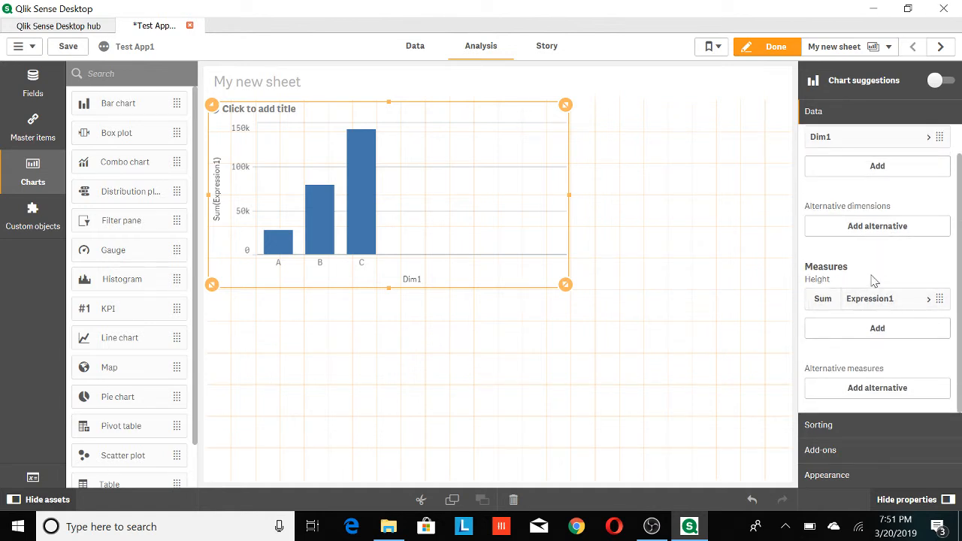
{"action": "left_click", "coordinate": [931, 305]}
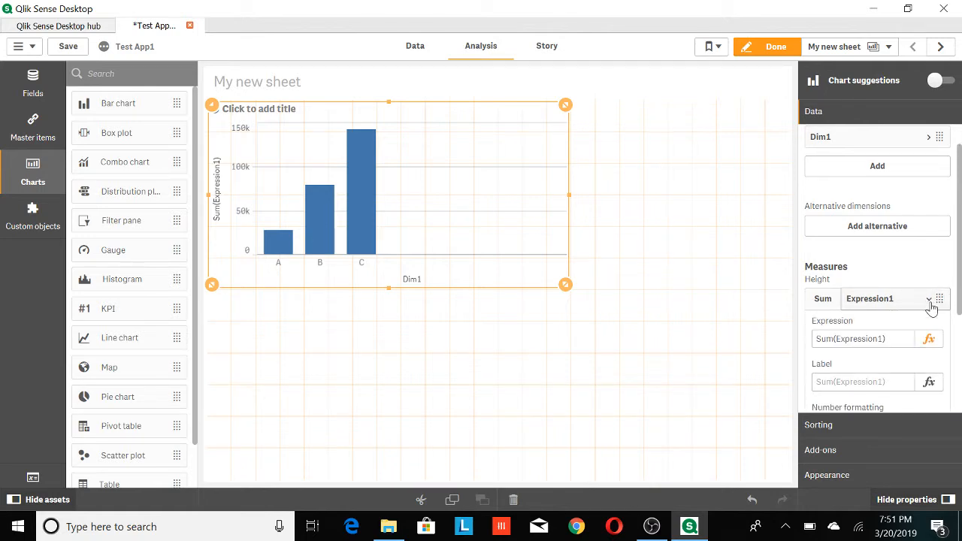
{"action": "left_click", "coordinate": [929, 341]}
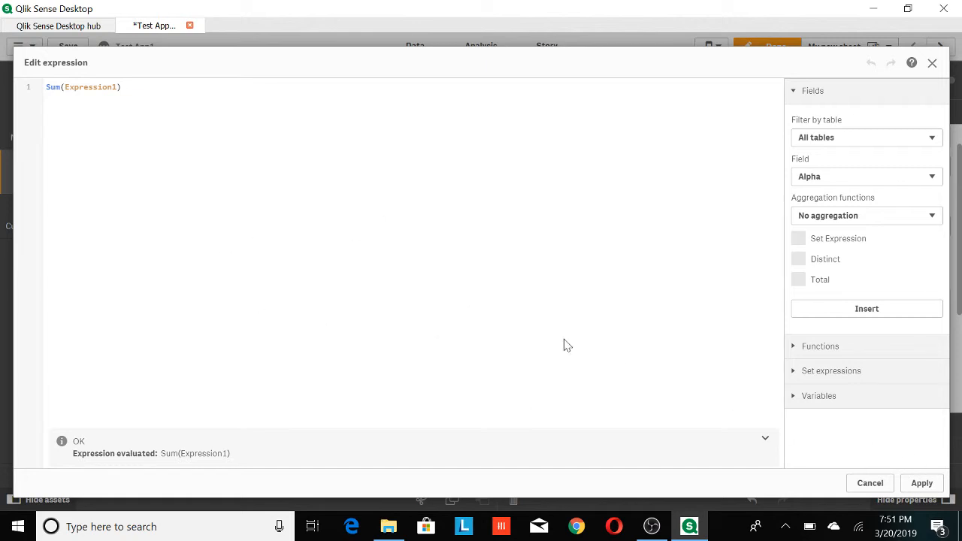
{"action": "left_click", "coordinate": [869, 485]}
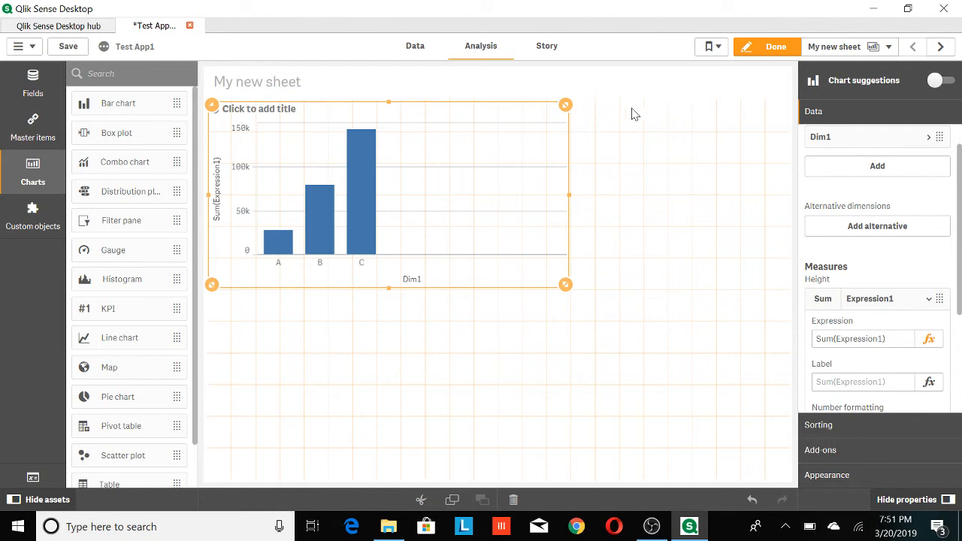
{"action": "left_click", "coordinate": [777, 50]}
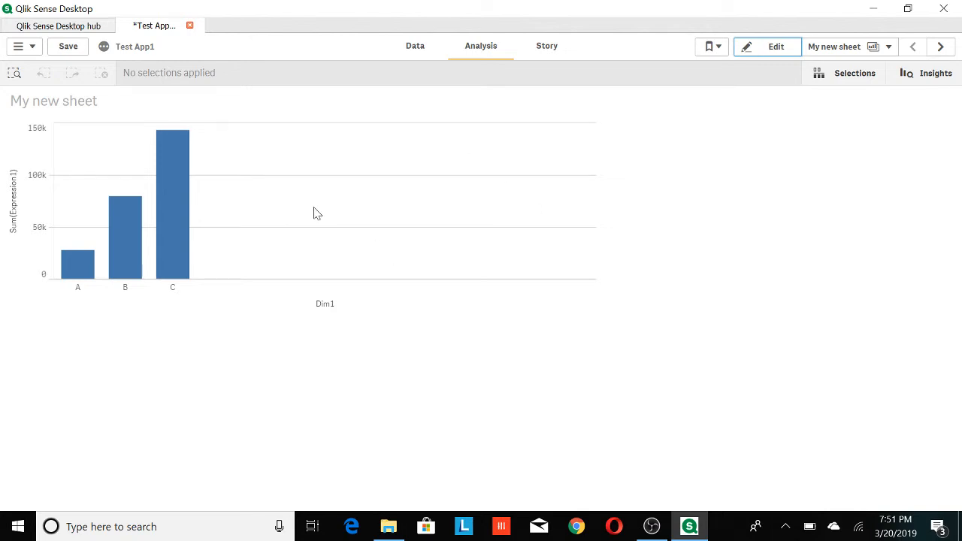
{"action": "left_click", "coordinate": [774, 50]}
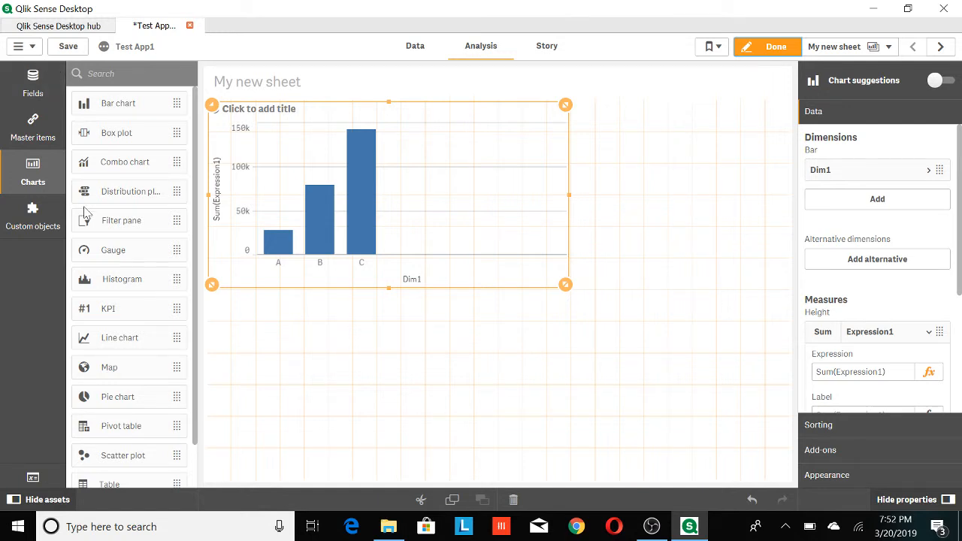
- Examine the available master items, custom objects, built-in charts and the app's variables without changing them
{"action": "left_click", "coordinate": [27, 132]}
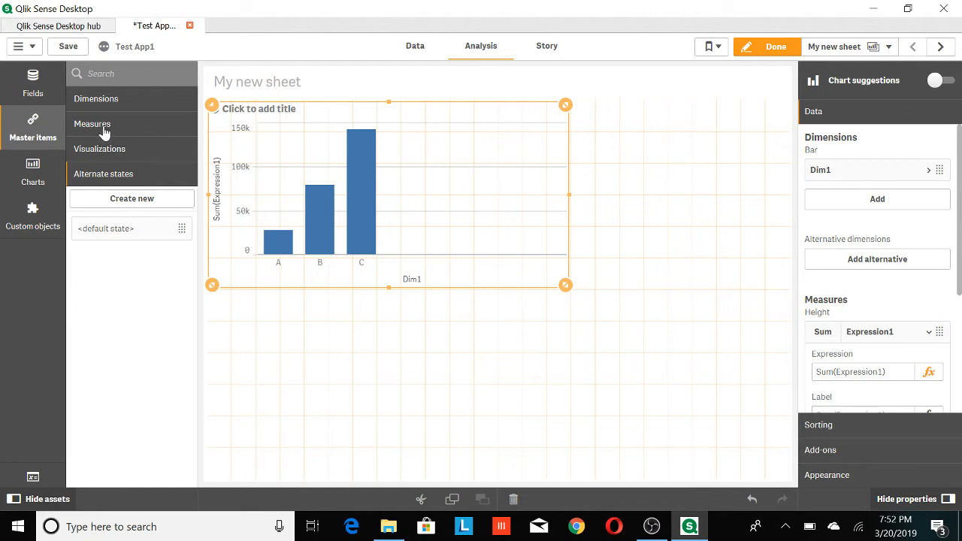
{"action": "left_click", "coordinate": [146, 162]}
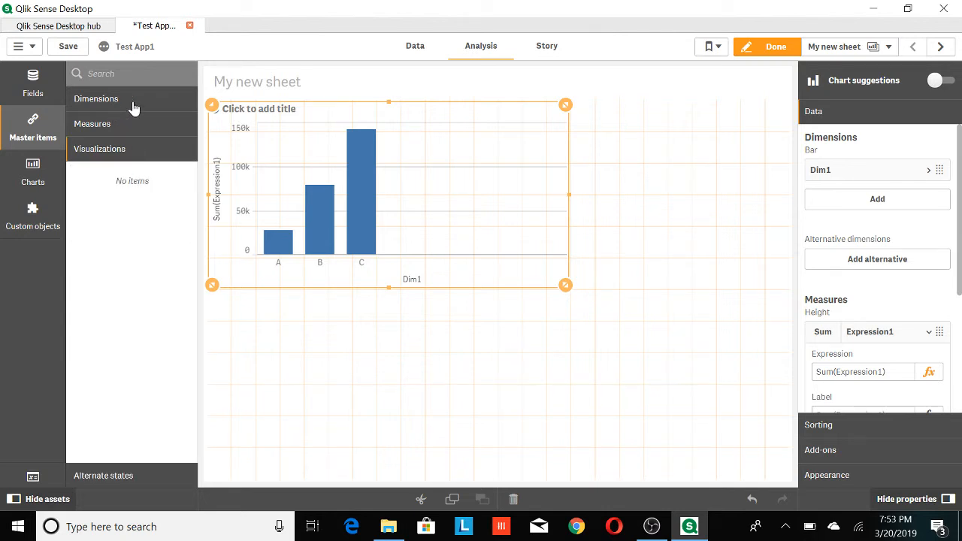
{"action": "left_click", "coordinate": [38, 223]}
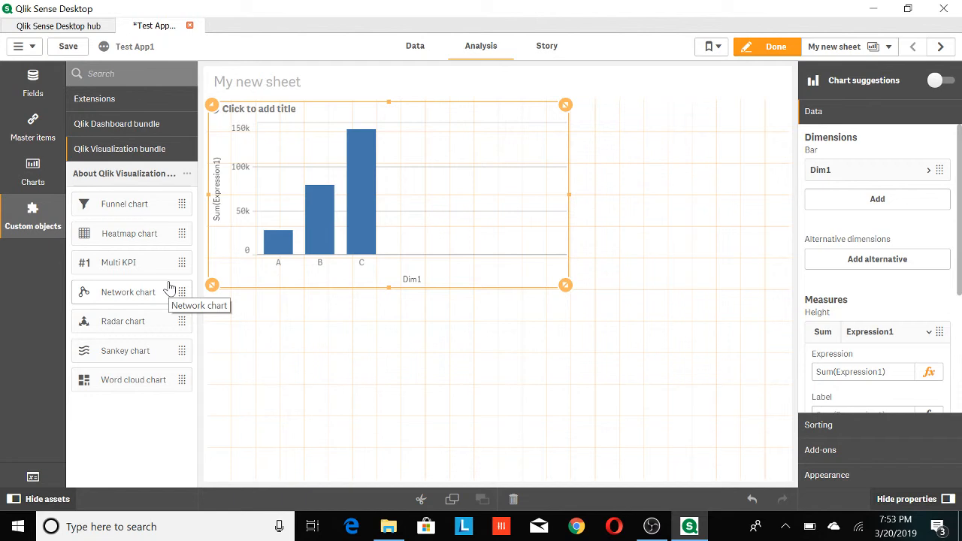
{"action": "left_click", "coordinate": [35, 183]}
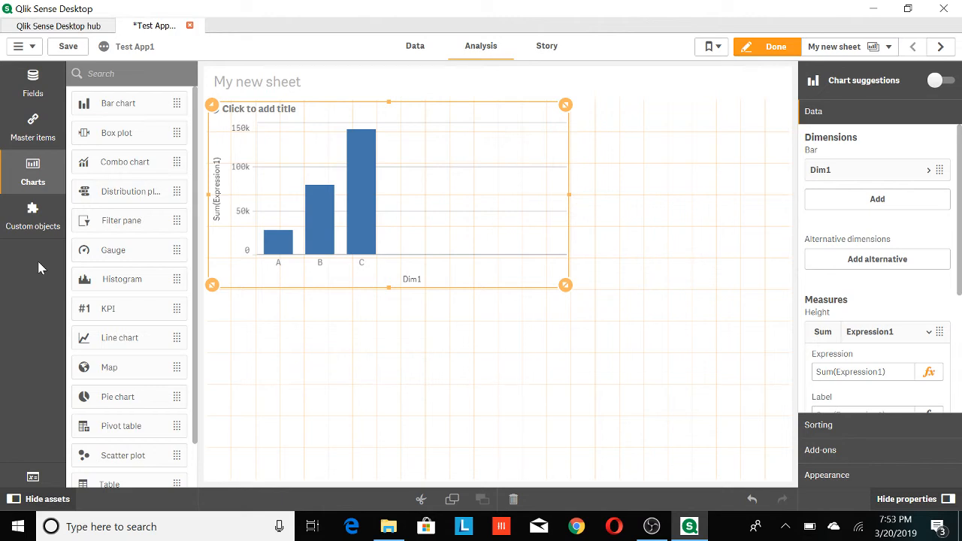
{"action": "left_click", "coordinate": [39, 220]}
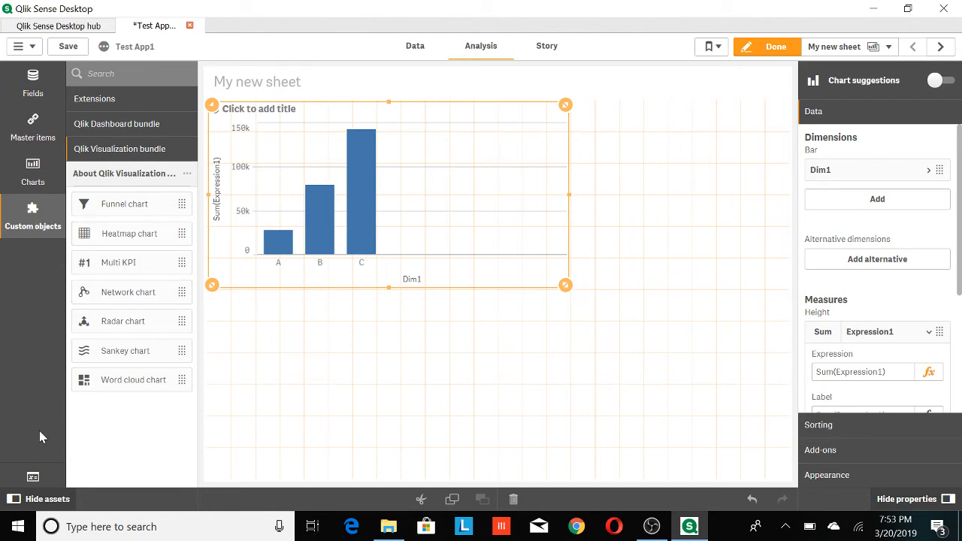
{"action": "left_click", "coordinate": [34, 478]}
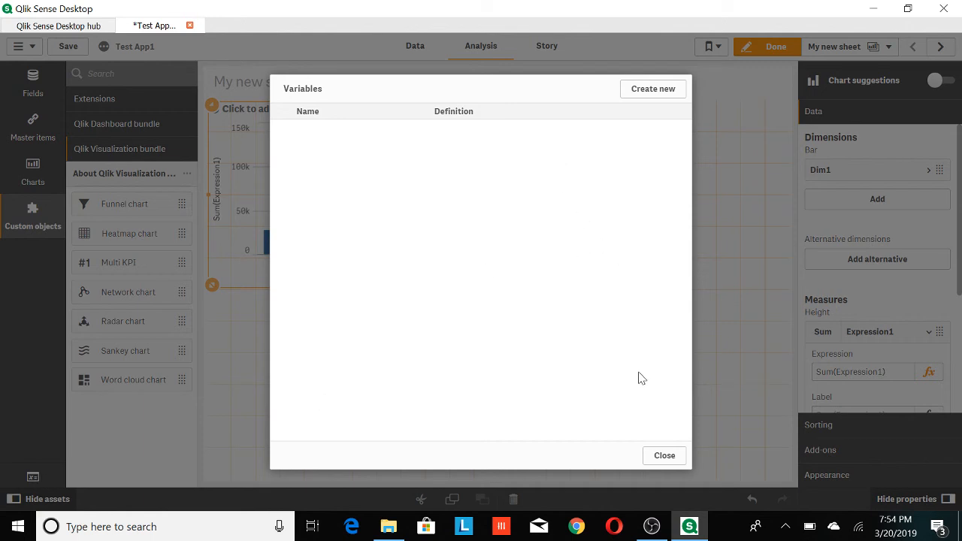
{"action": "left_click", "coordinate": [664, 455]}
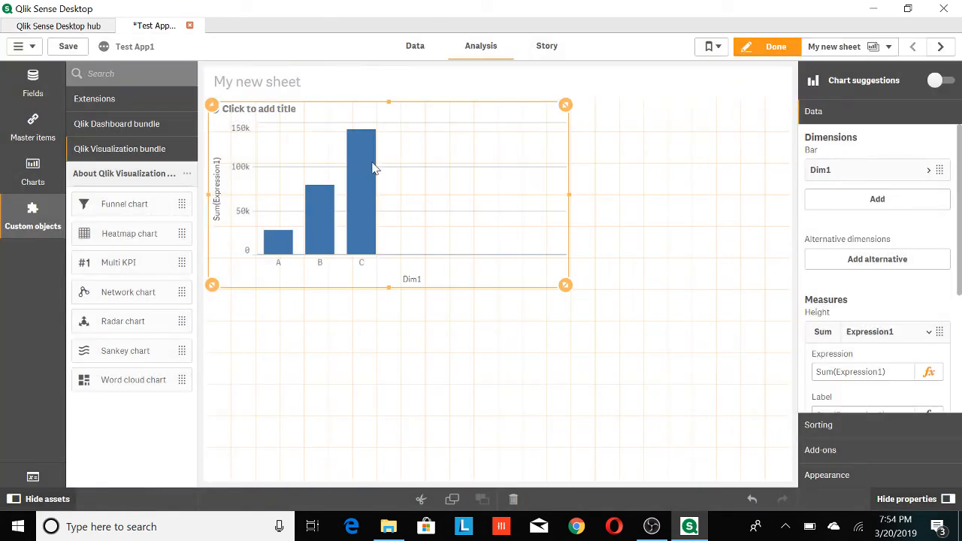
- Save Test App1 and return to the Qlik Sense Desktop hub
{"action": "left_click", "coordinate": [67, 47]}
{"action": "left_click", "coordinate": [32, 48]}
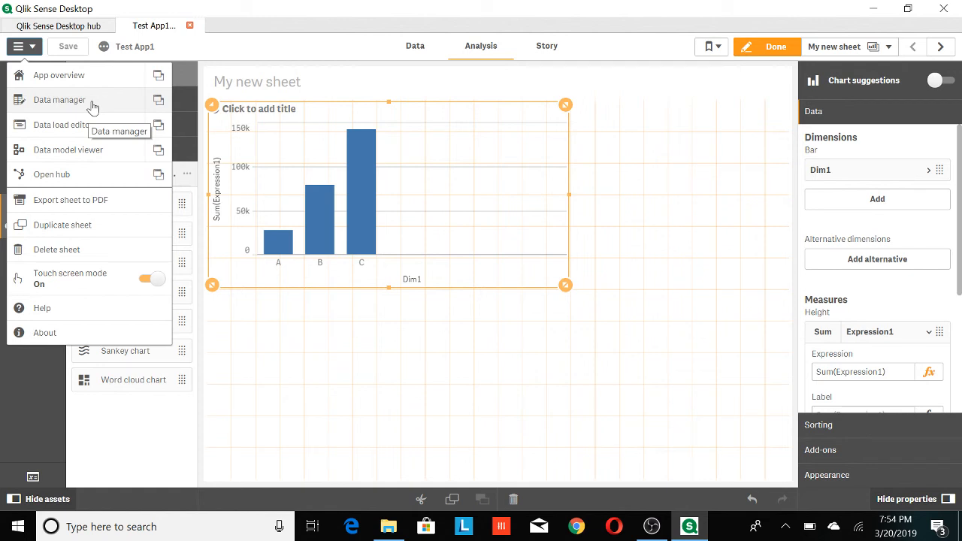
{"action": "left_click", "coordinate": [93, 181]}
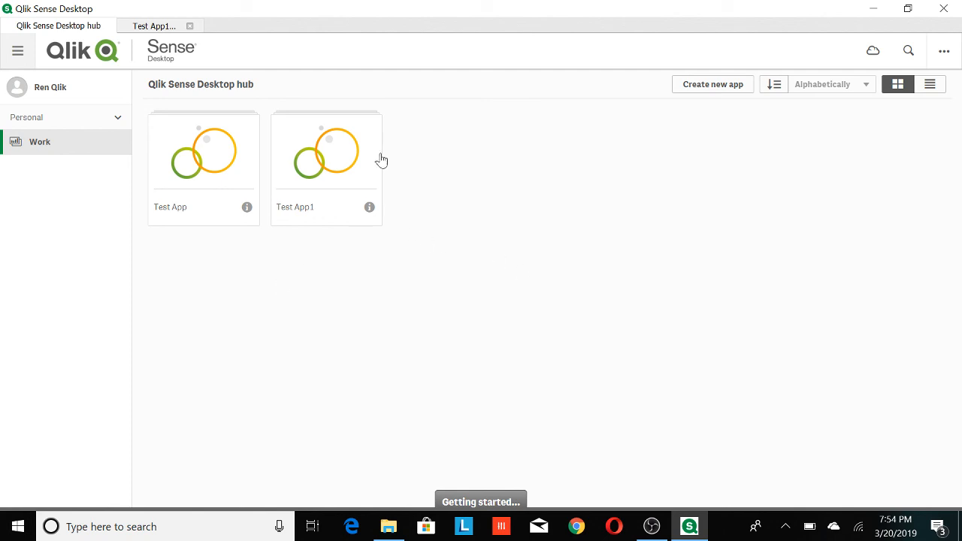